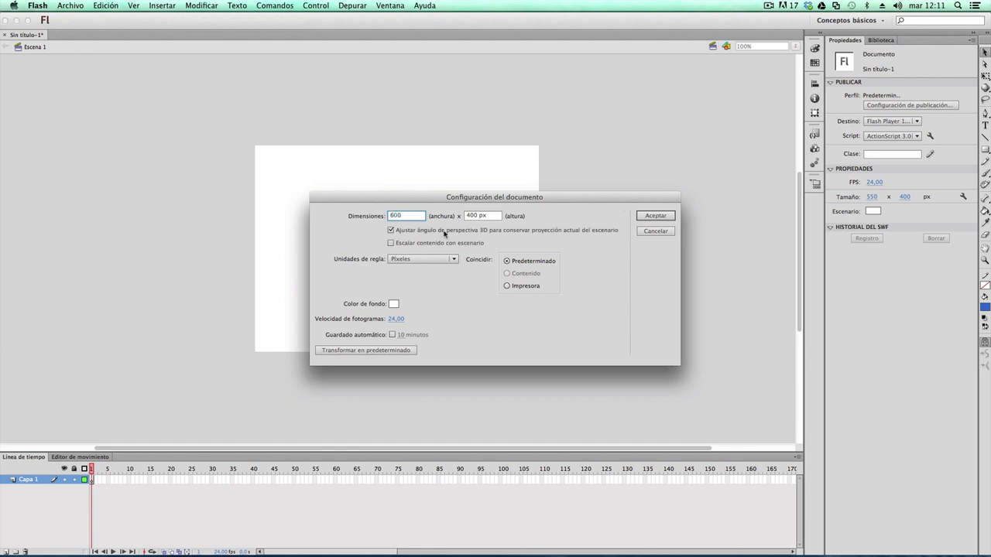
# Set the document's background colour to black and apply the document settings with dimensions of 600 × 400 px
pyautogui.click(393, 305)
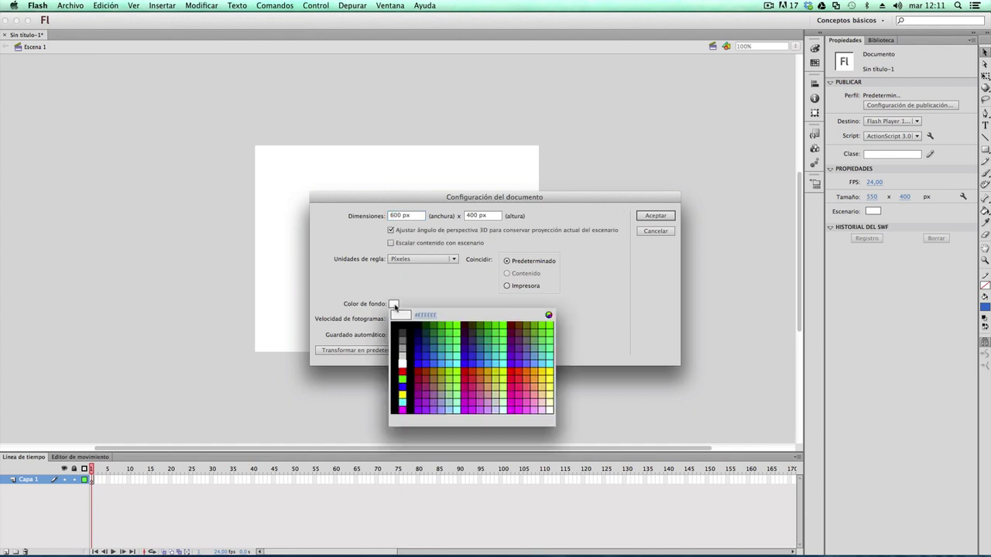
pyautogui.click(397, 333)
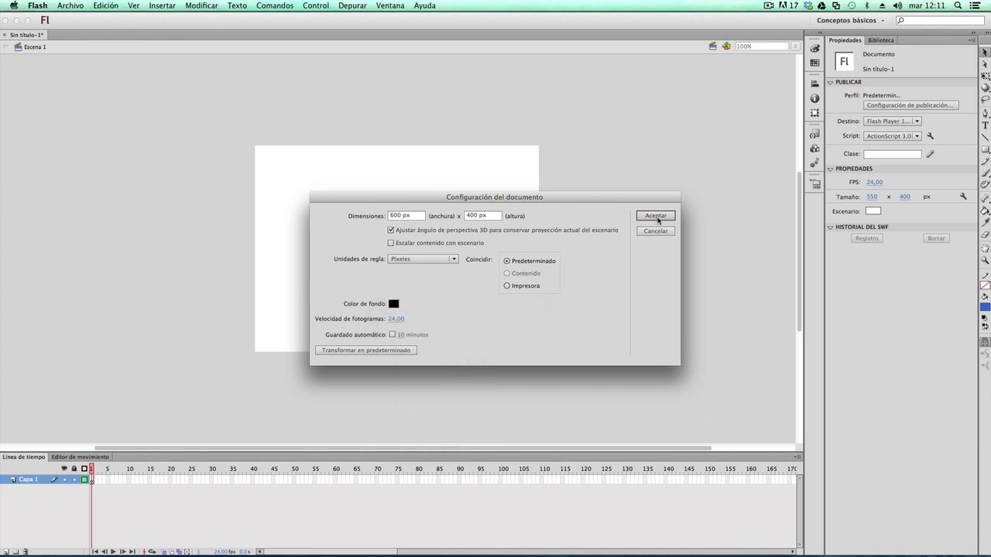
pyautogui.click(655, 216)
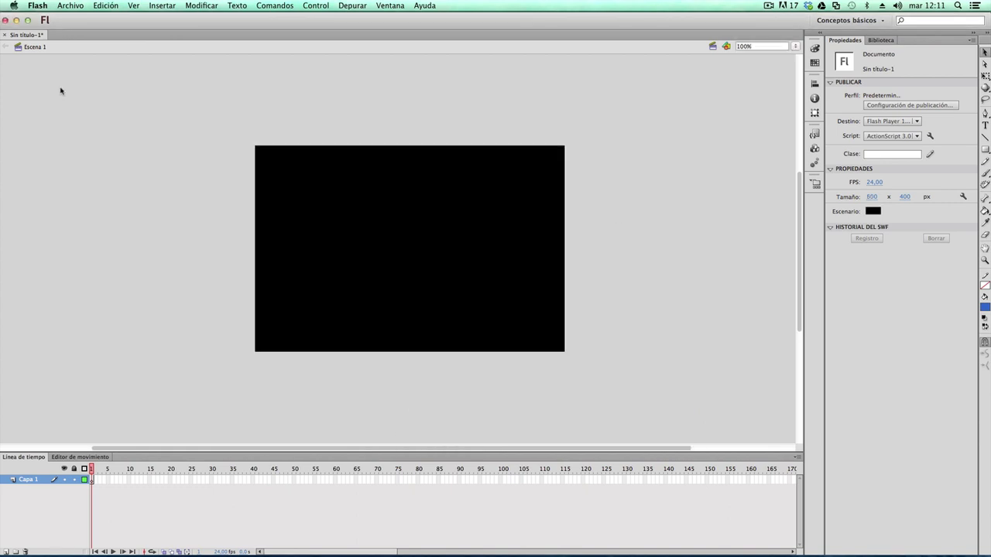
# Start an import to the stage and browse to the banner folder on the WP_LOCAL drive
pyautogui.click(69, 6)
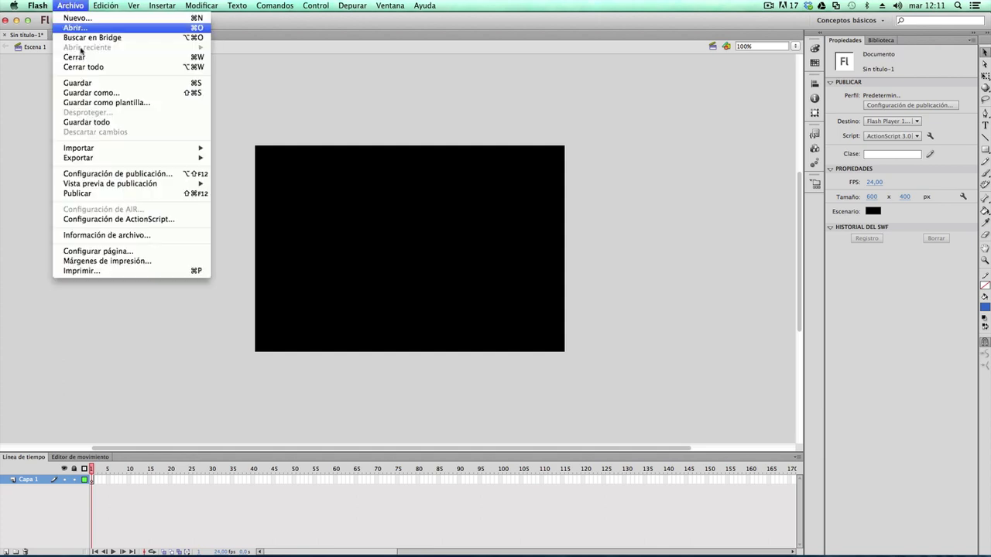
pyautogui.moveTo(128, 148)
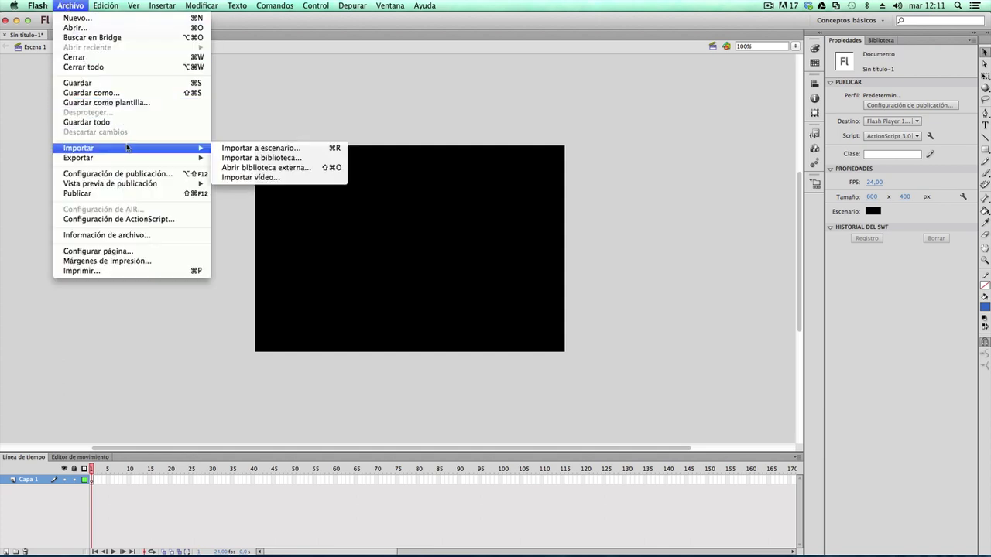
pyautogui.click(254, 152)
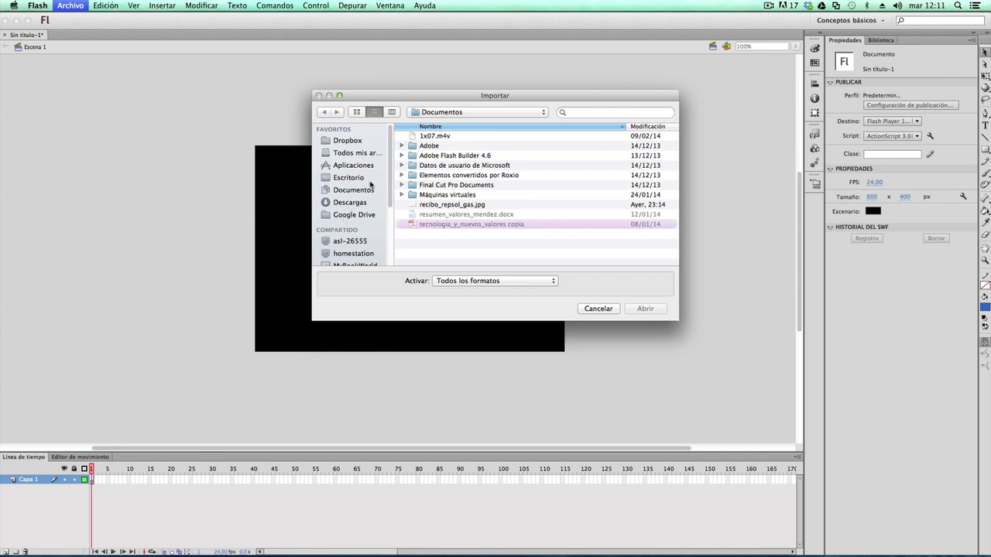
pyautogui.scroll(-1, 390, 168)
pyautogui.scroll(-4, 389, 178)
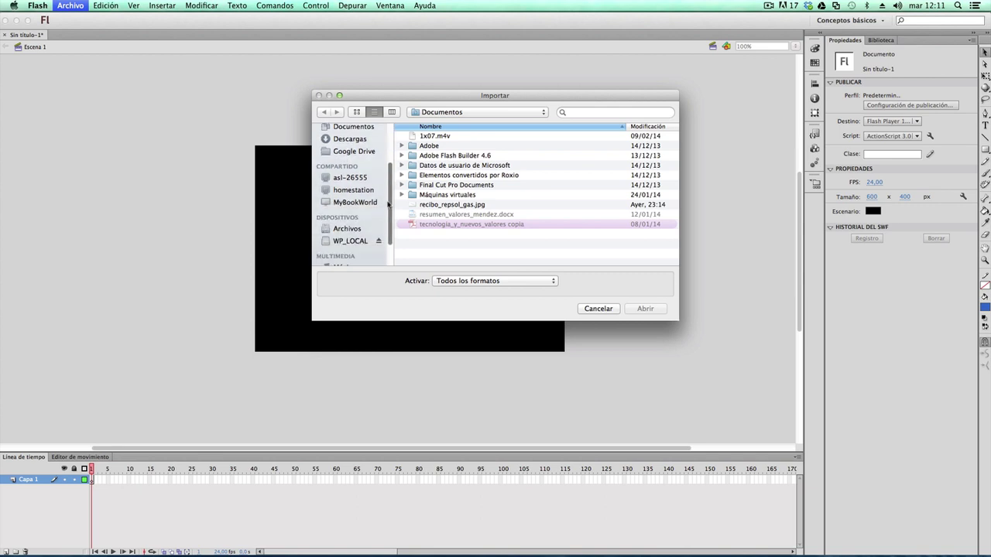
pyautogui.click(360, 241)
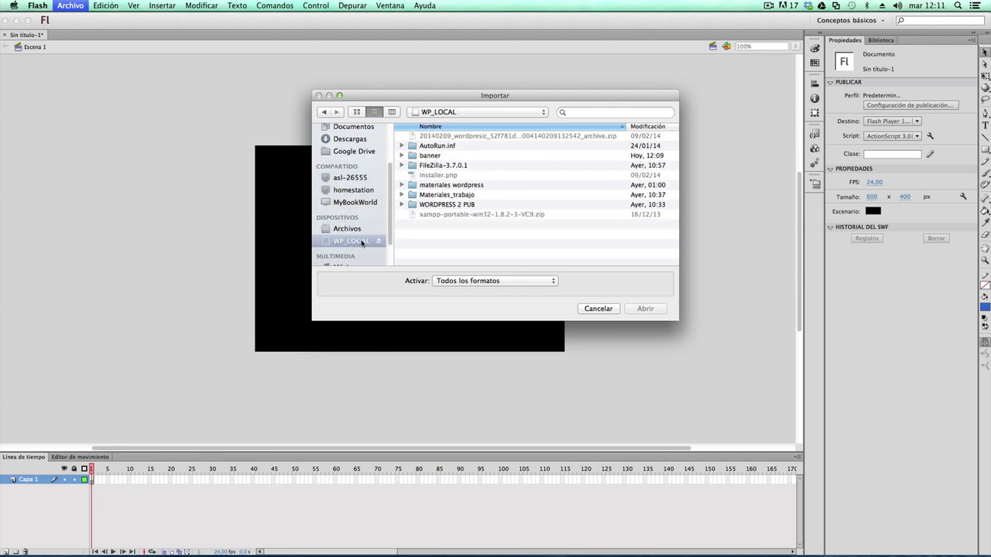
pyautogui.doubleClick(426, 157)
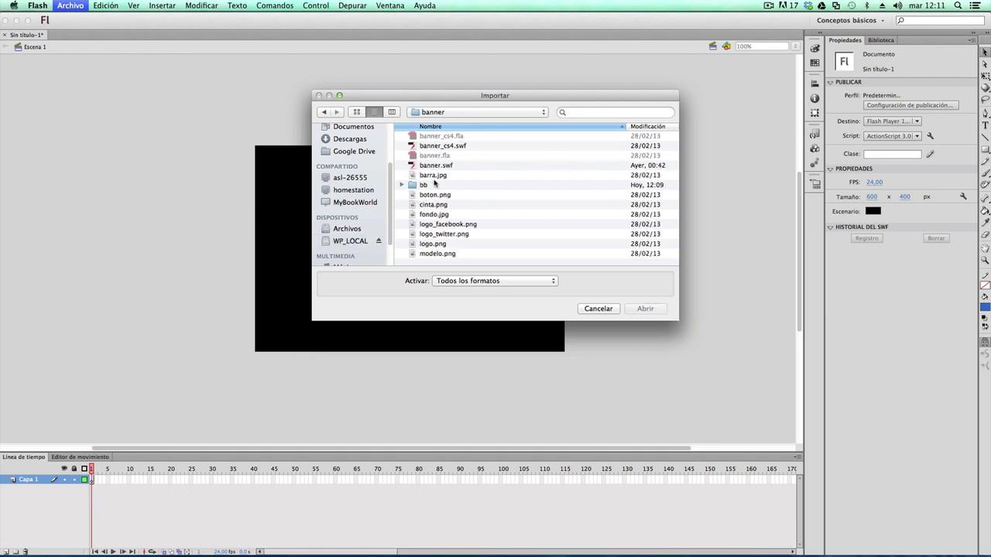
# Import barra.jpg, boton.png, cinta.png, fondo.jpg, logo_facebook.png, logo_twitter.png, logo.png and modelo.png together to the stage
pyautogui.click(437, 176)
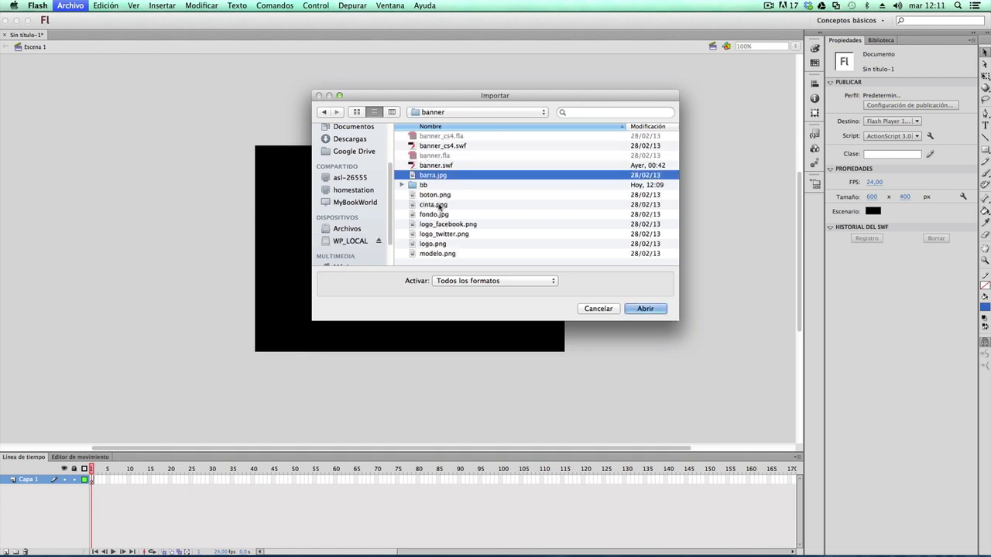
pyautogui.keyDown('super'); pyautogui.click(436, 195); pyautogui.keyUp('super')
pyautogui.keyDown('super'); pyautogui.click(439, 205); pyautogui.keyUp('super')
pyautogui.keyDown('super'); pyautogui.click(441, 216); pyautogui.keyUp('super')
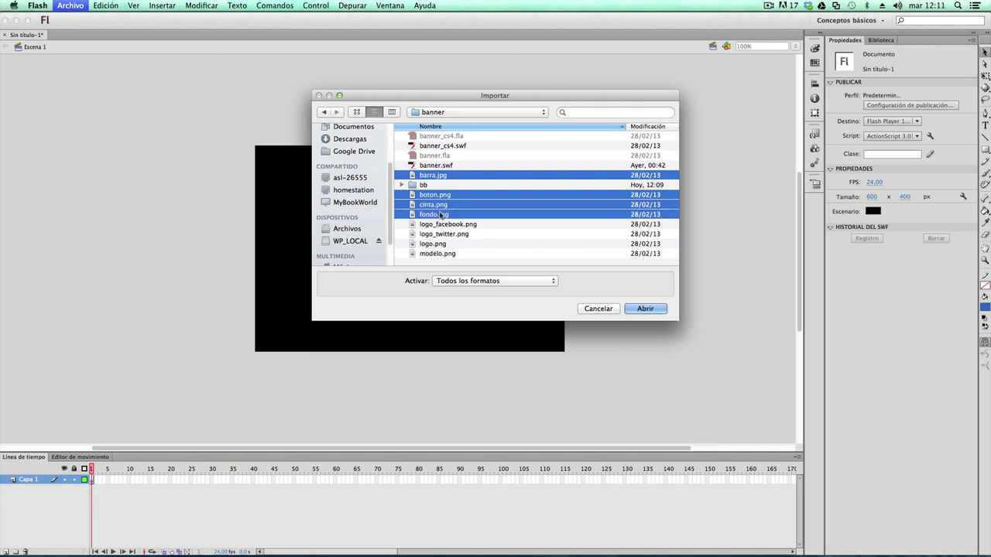
pyautogui.keyDown('super'); pyautogui.click(442, 225); pyautogui.keyUp('super')
pyautogui.keyDown('super'); pyautogui.click(442, 234); pyautogui.keyUp('super')
pyautogui.keyDown('super'); pyautogui.click(442, 245); pyautogui.keyUp('super')
pyautogui.keyDown('super'); pyautogui.click(442, 253); pyautogui.keyUp('super')
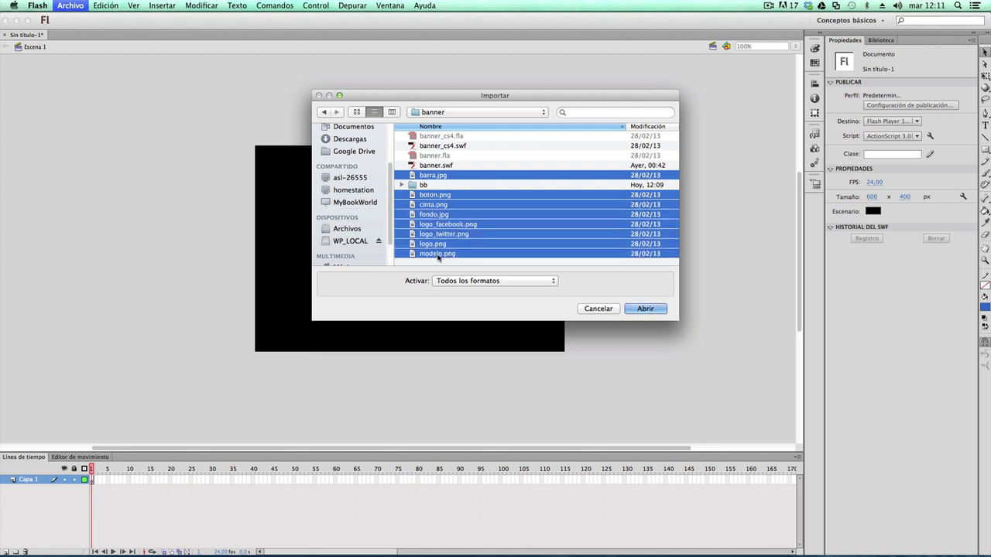
pyautogui.click(643, 309)
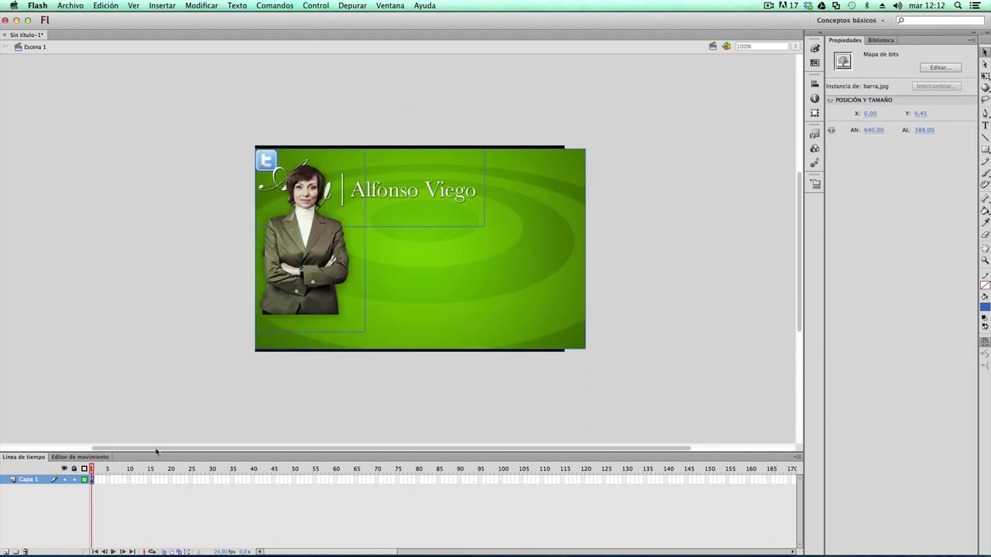
# Enlarge the timeline, distribute all imported images onto separate layers and delete the empty Capa 1 layer
pyautogui.moveTo(144, 456); pyautogui.dragTo(146, 378)
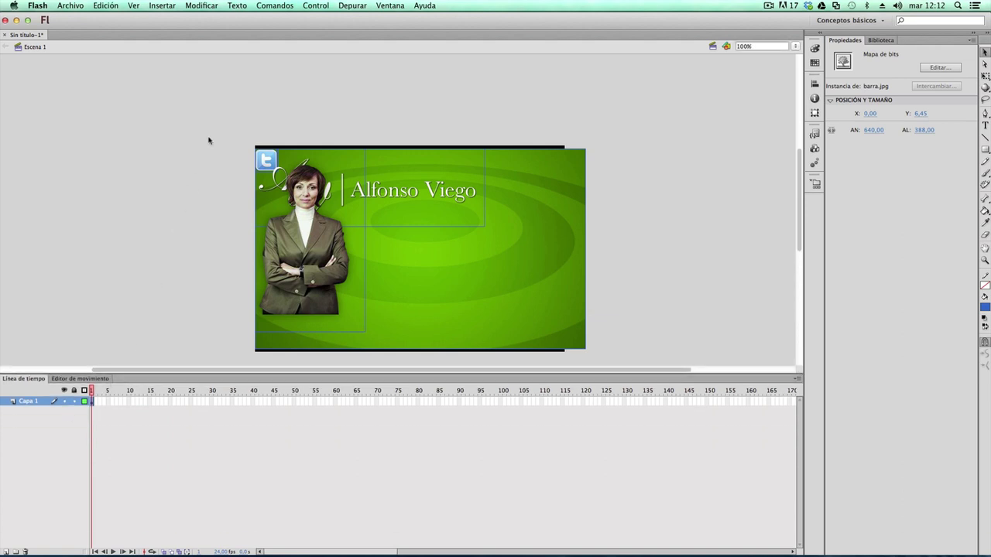
pyautogui.moveTo(219, 118); pyautogui.dragTo(639, 361)
pyautogui.moveTo(234, 110); pyautogui.dragTo(595, 362)
pyautogui.rightClick(523, 291)
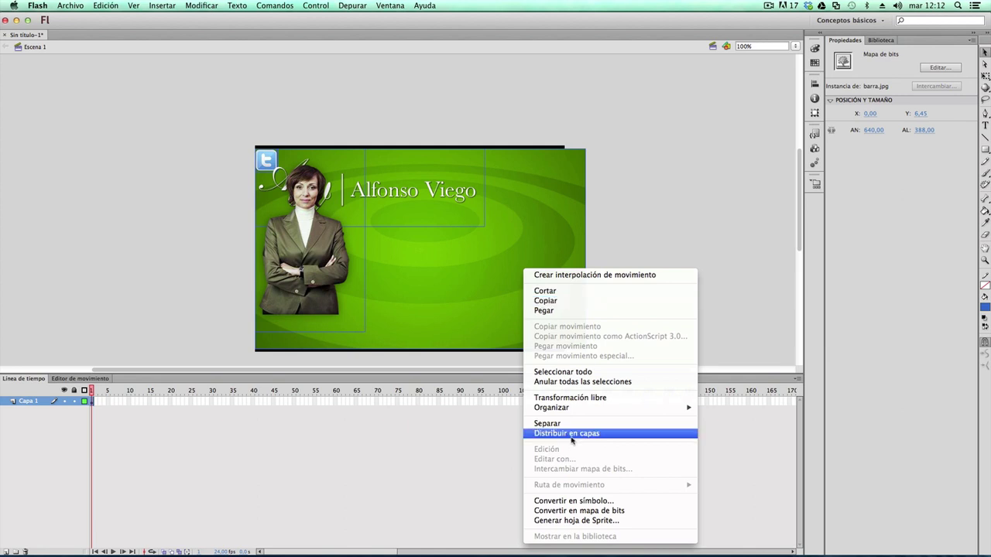
pyautogui.click(569, 435)
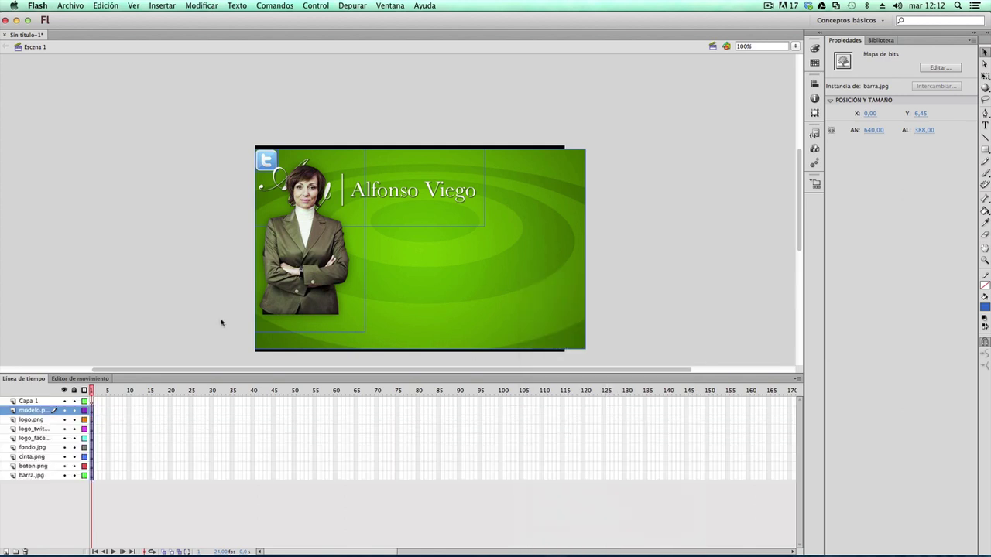
pyautogui.click(20, 401)
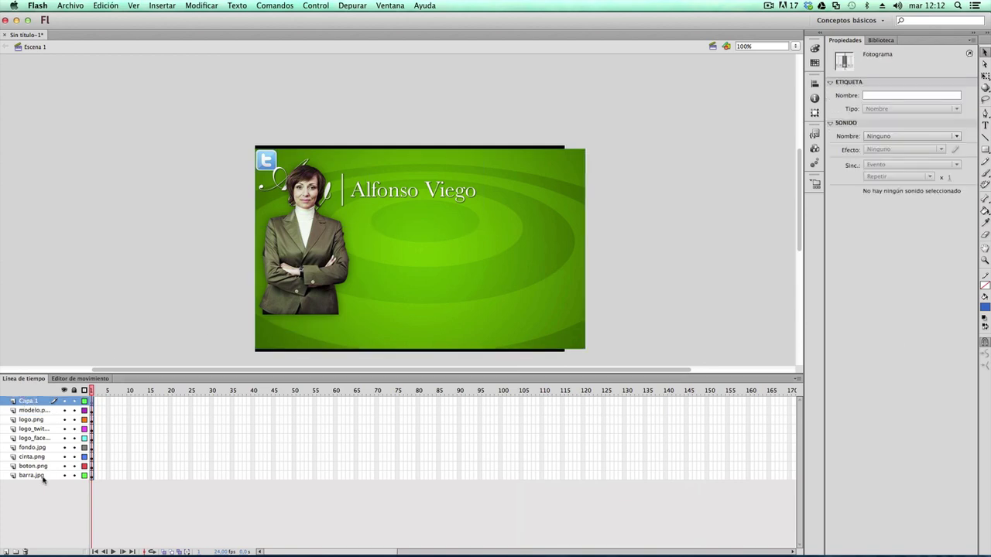
pyautogui.click(26, 552)
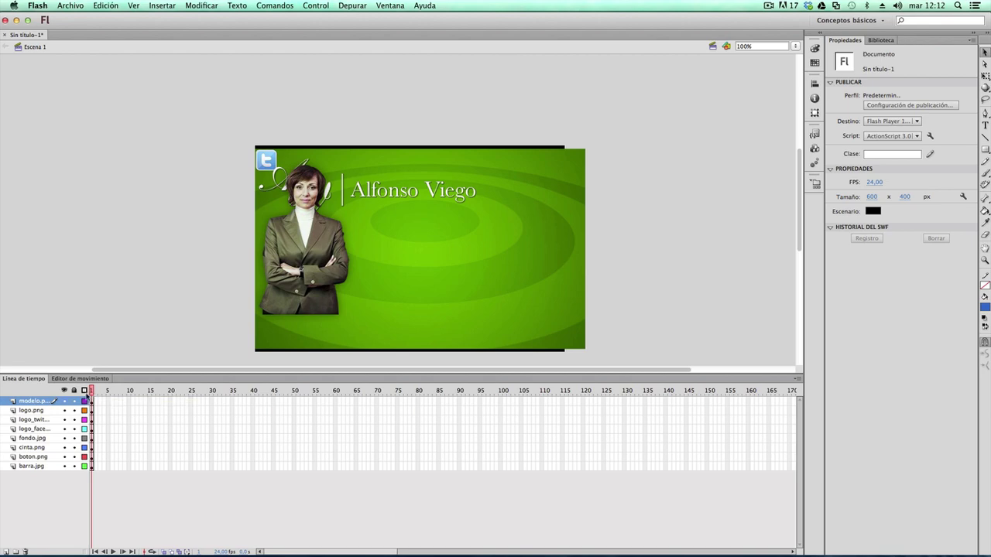
# Review the image layers one by one from logo.png down to barra.jpg
pyautogui.click(33, 411)
pyautogui.click(41, 421)
pyautogui.click(39, 429)
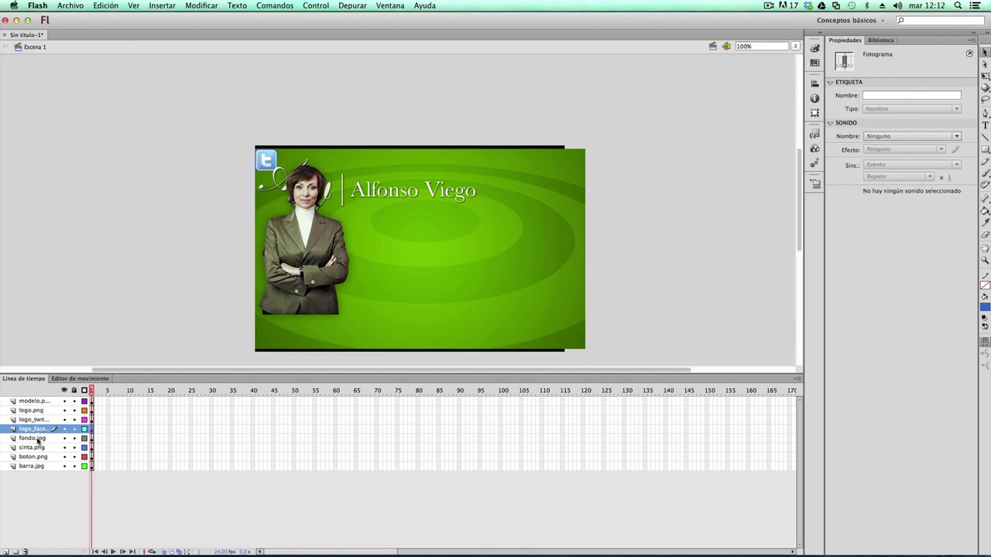
pyautogui.click(39, 438)
pyautogui.click(39, 447)
pyautogui.click(39, 457)
pyautogui.click(39, 466)
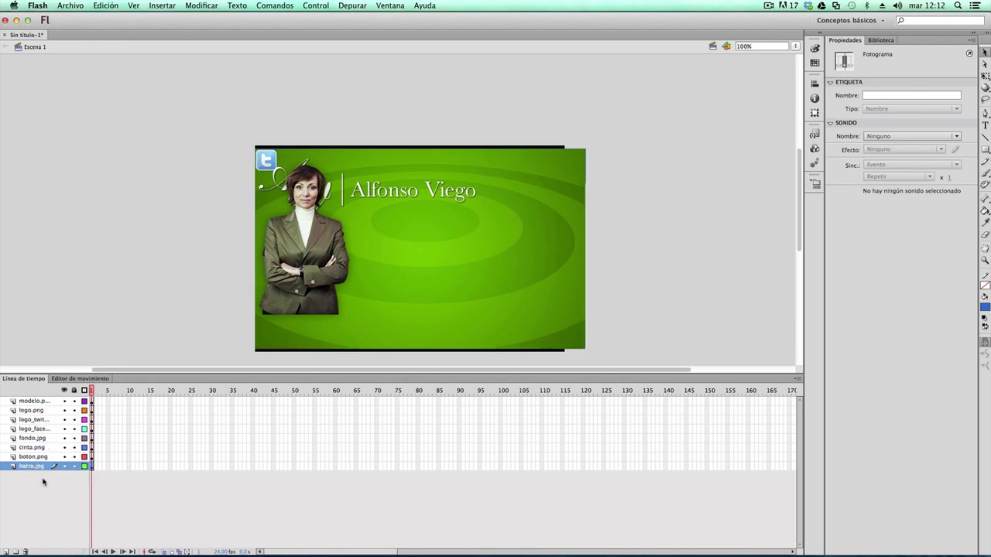
# Move the fondo.jpg layer below all the others and hide every layer except it
pyautogui.click(39, 440)
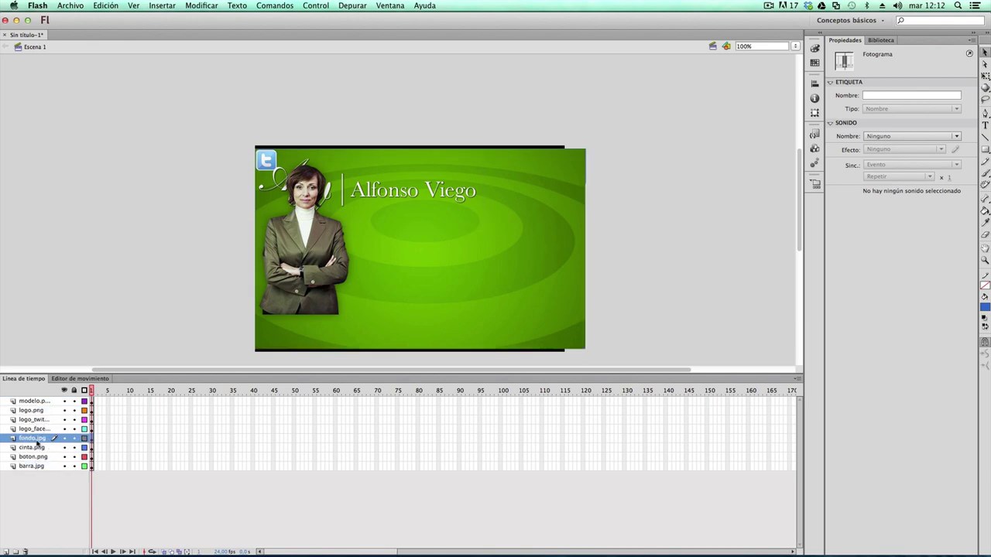
pyautogui.moveTo(38, 441); pyautogui.dragTo(64, 401)
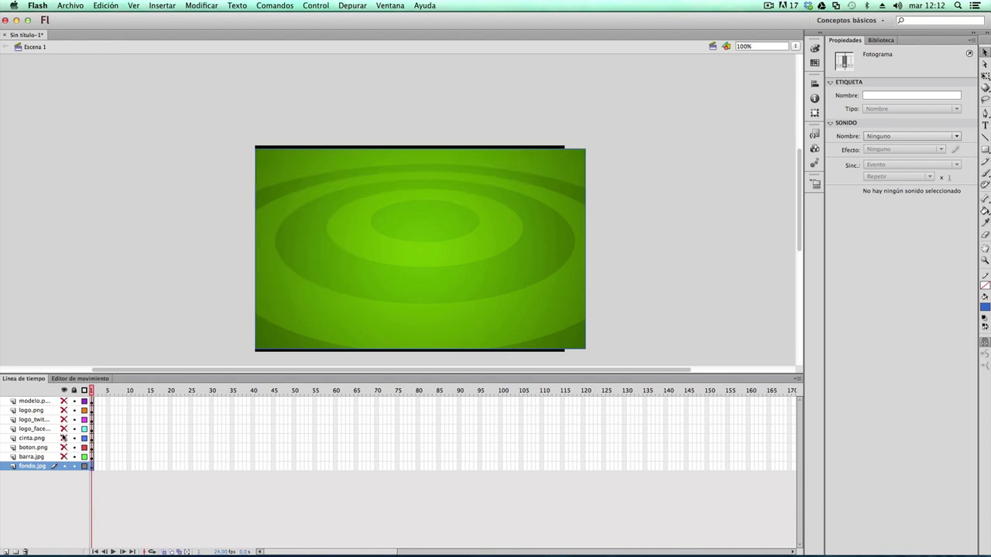
pyautogui.click(63, 456)
pyautogui.click(64, 457)
# Shift the green background image horizontally to about X -18 and convert it into a movie clip symbol named fondo with a centred registration point
pyautogui.moveTo(354, 302); pyautogui.dragTo(343, 298)
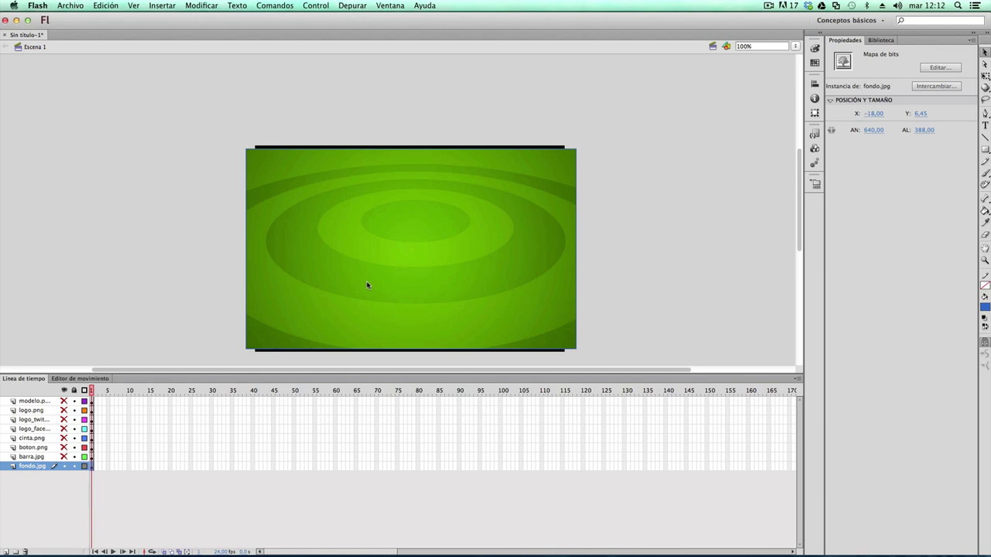
pyautogui.click(212, 9)
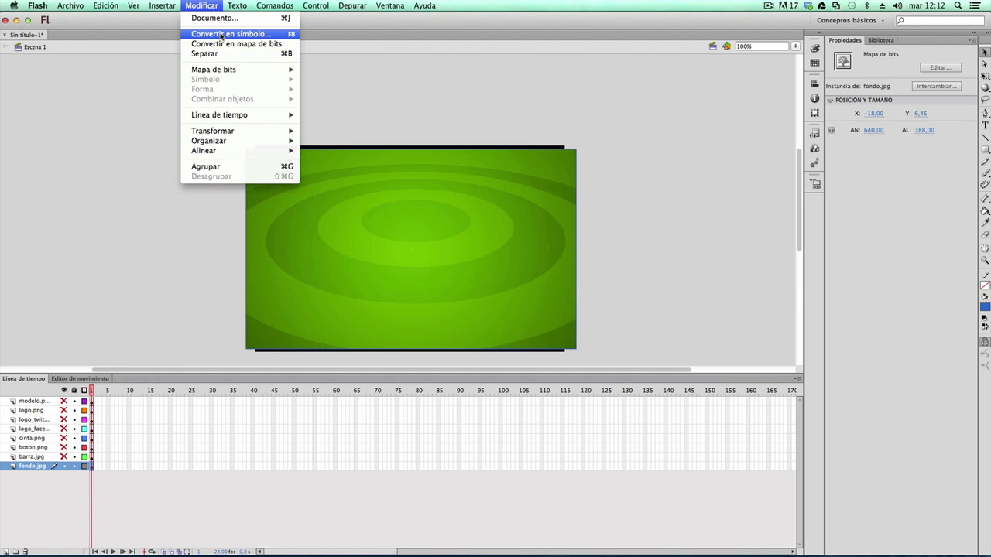
pyautogui.click(220, 35)
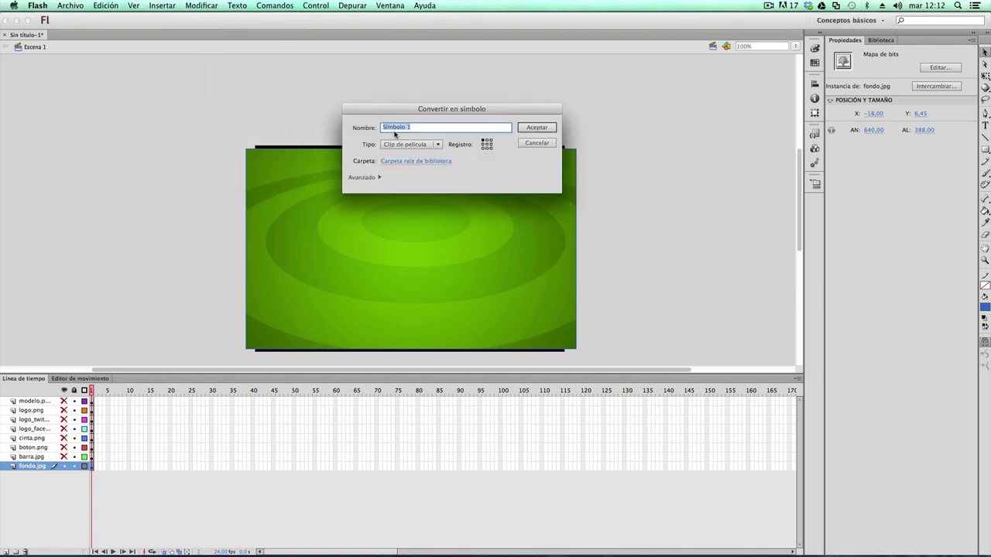
pyautogui.write('fondo')
pyautogui.click(487, 145)
pyautogui.click(536, 128)
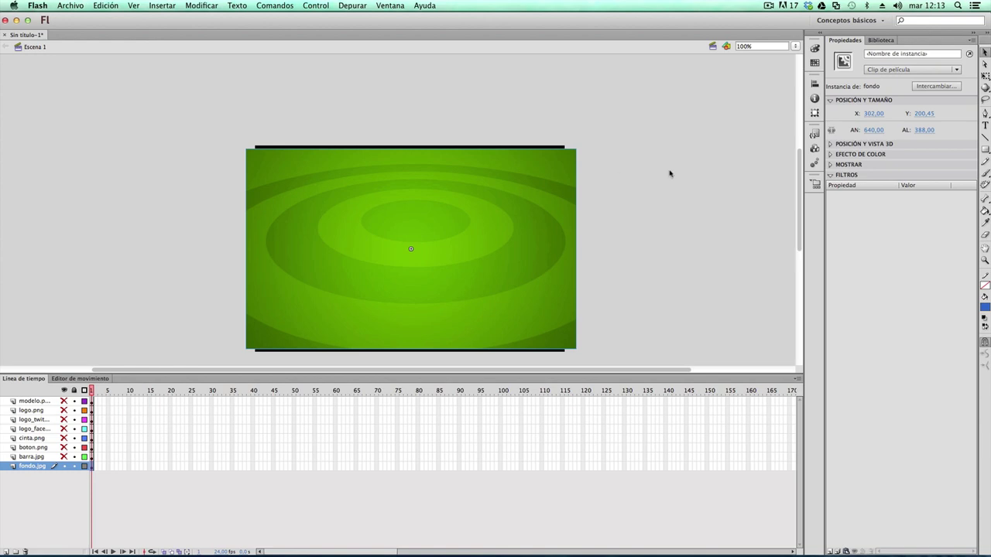
# Scale the fondo clip proportionally to a width of 667 px so it covers the whole stage
pyautogui.click(872, 130)
pyautogui.moveTo(873, 130); pyautogui.dragTo(885, 130)
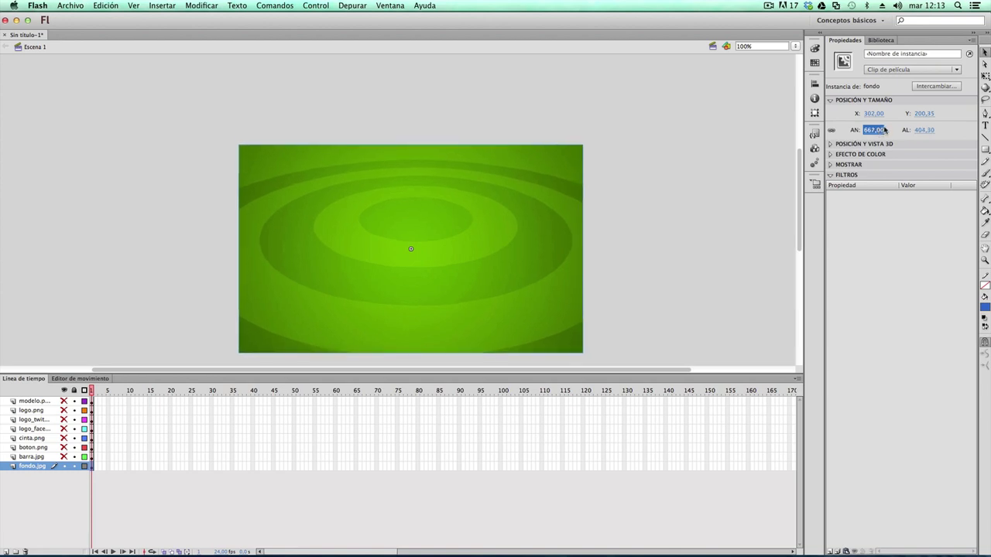
pyautogui.press('Return')
pyautogui.rightClick(92, 467)
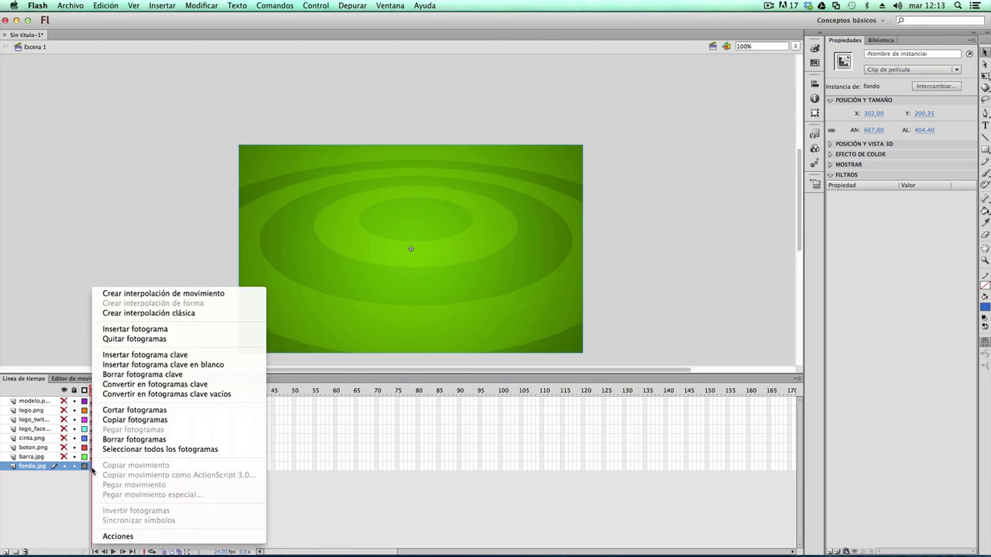
pyautogui.click(90, 476)
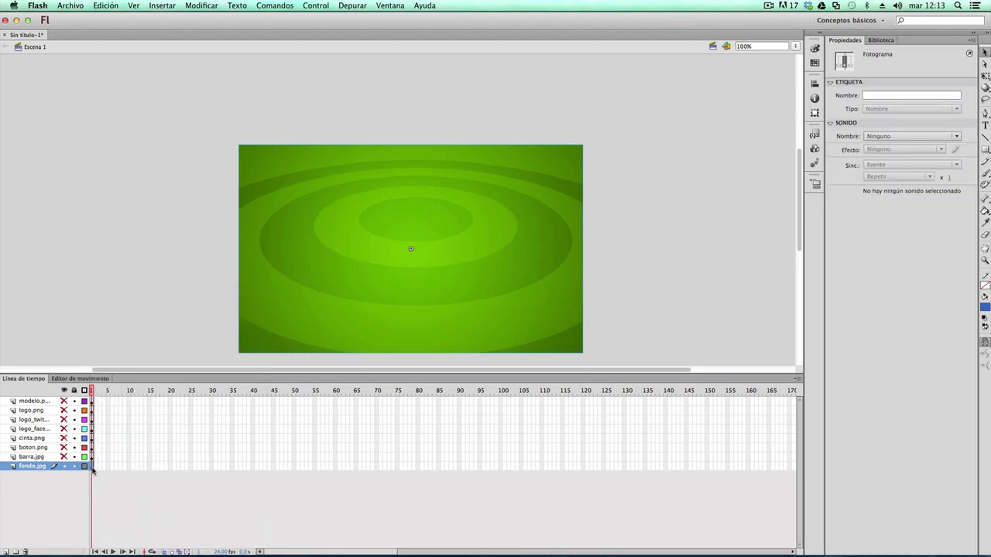
pyautogui.rightClick(91, 469)
pyautogui.click(104, 474)
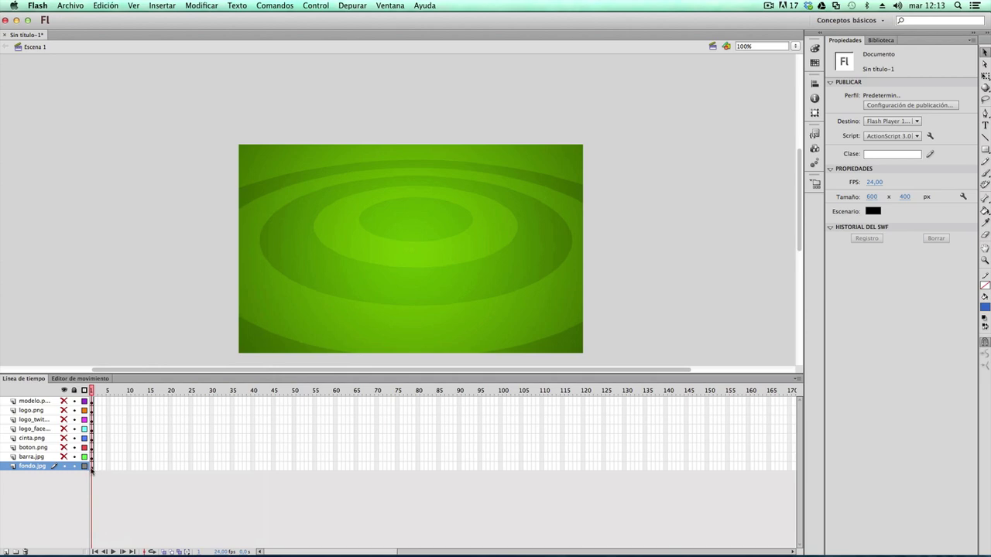
# Move the fondo.jpg layer's keyframe from frame 1 to frame 15
pyautogui.click(107, 468)
pyautogui.click(92, 469)
pyautogui.moveTo(91, 469); pyautogui.dragTo(149, 470)
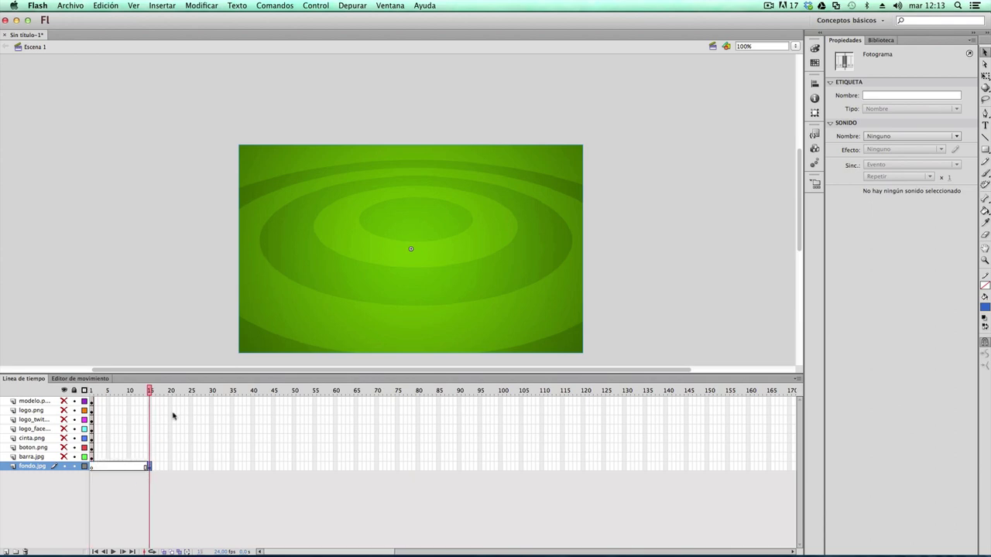
# Apply an Alfa colour effect of 0% to the green fondo clip at frame 15
pyautogui.moveTo(151, 392)
pyautogui.mouseDown()
pyautogui.moveTo(102, 401)
pyautogui.moveTo(150, 401)
pyautogui.mouseUp()
pyautogui.click(387, 232)
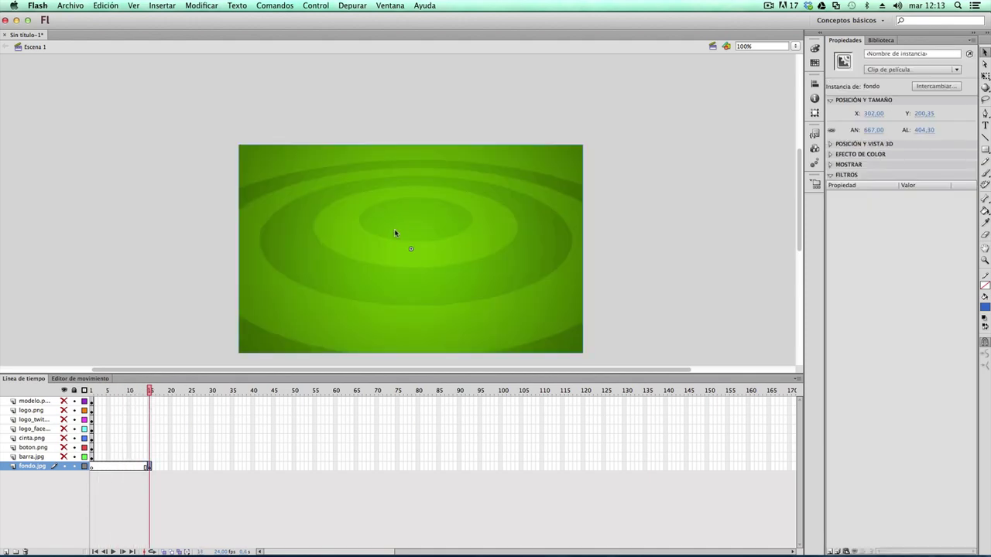
pyautogui.moveTo(149, 392)
pyautogui.mouseDown()
pyautogui.moveTo(126, 393)
pyautogui.moveTo(149, 392)
pyautogui.mouseUp()
pyautogui.click(351, 263)
pyautogui.click(831, 155)
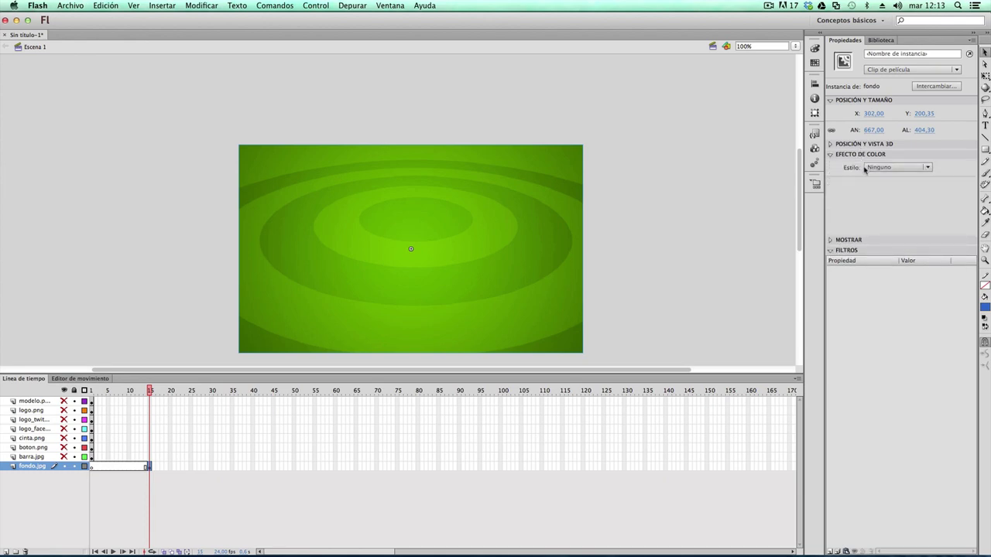
pyautogui.click(902, 167)
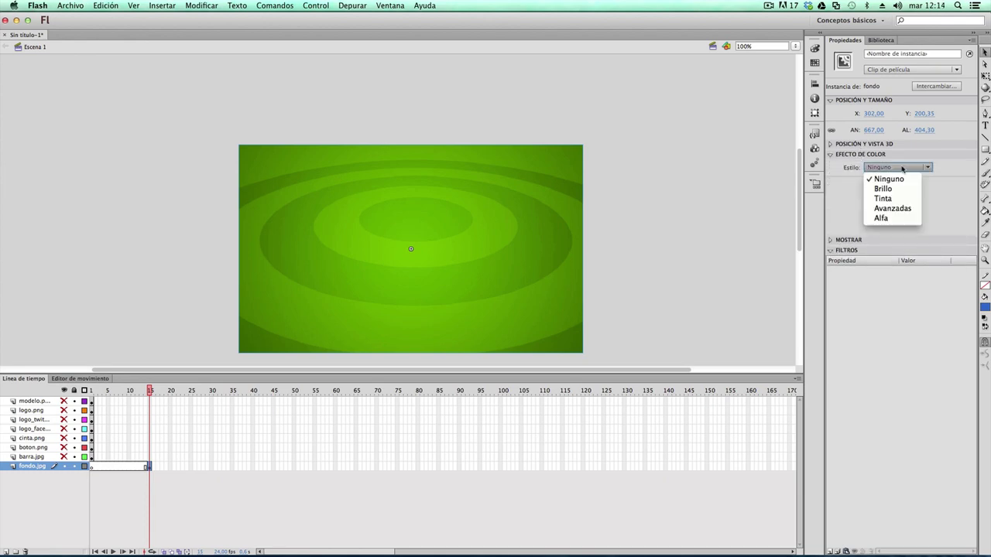
pyautogui.click(883, 218)
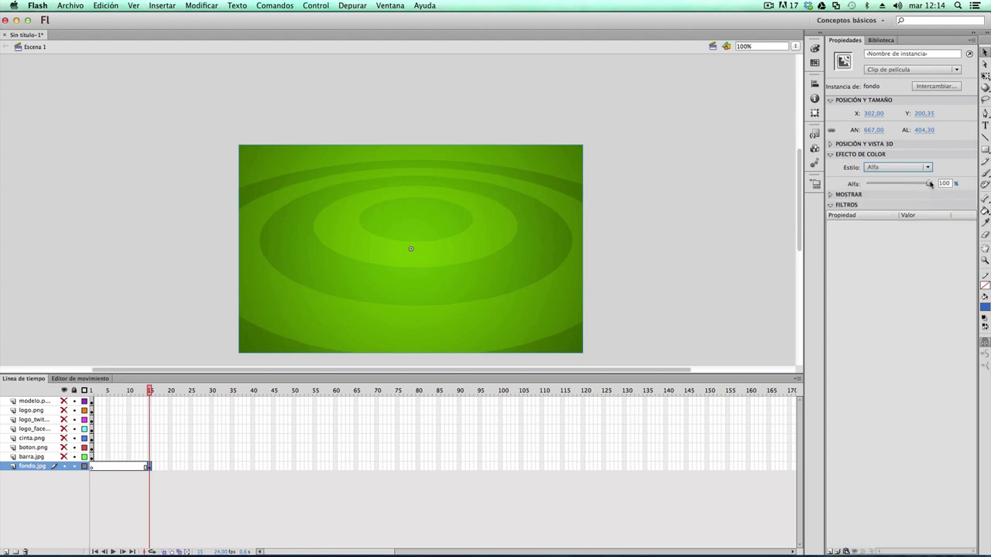
pyautogui.moveTo(930, 184); pyautogui.dragTo(868, 184)
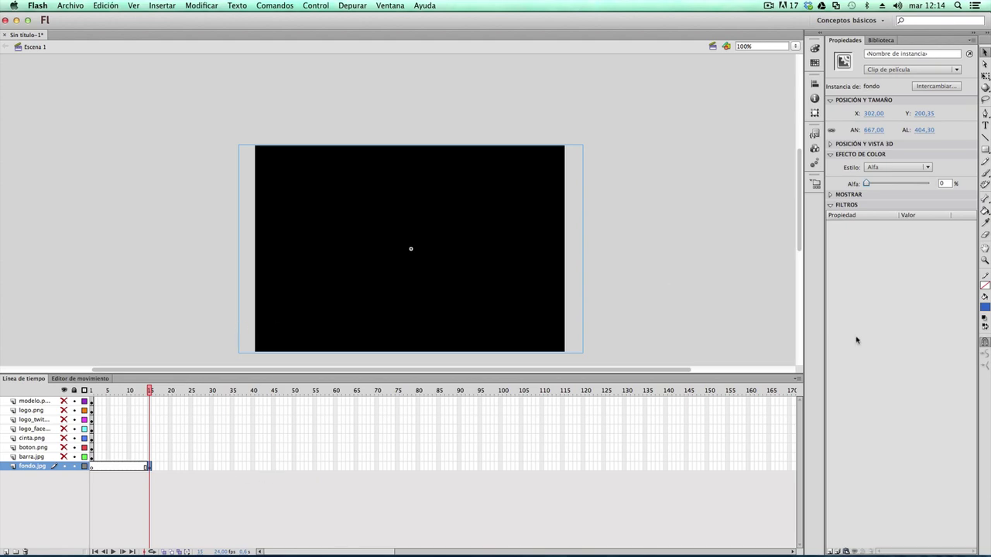
# Add a Desenfoque filter to the fondo clip, set both blur values to 0 px and unlink X from Y
pyautogui.click(831, 207)
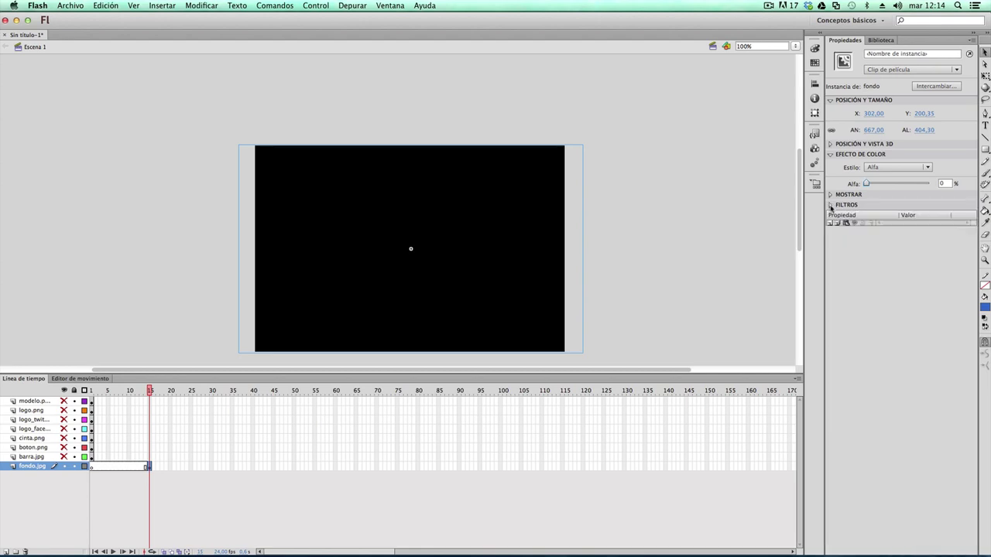
pyautogui.click(829, 552)
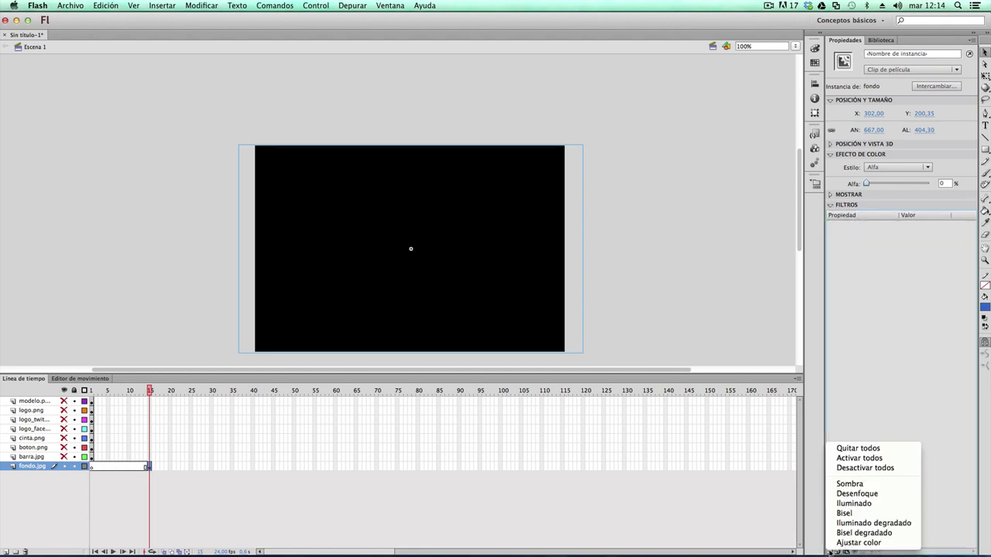
pyautogui.click(850, 494)
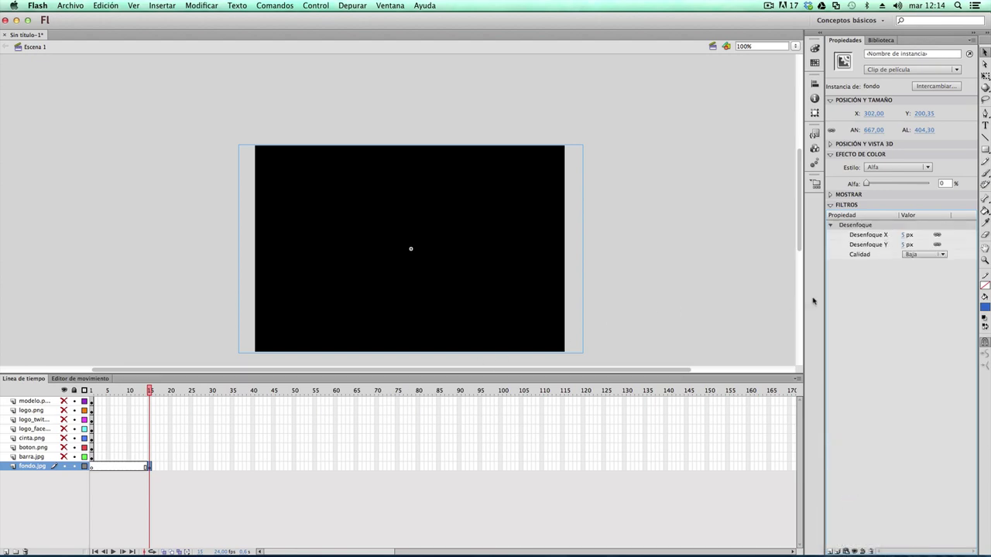
pyautogui.moveTo(903, 245); pyautogui.dragTo(878, 247)
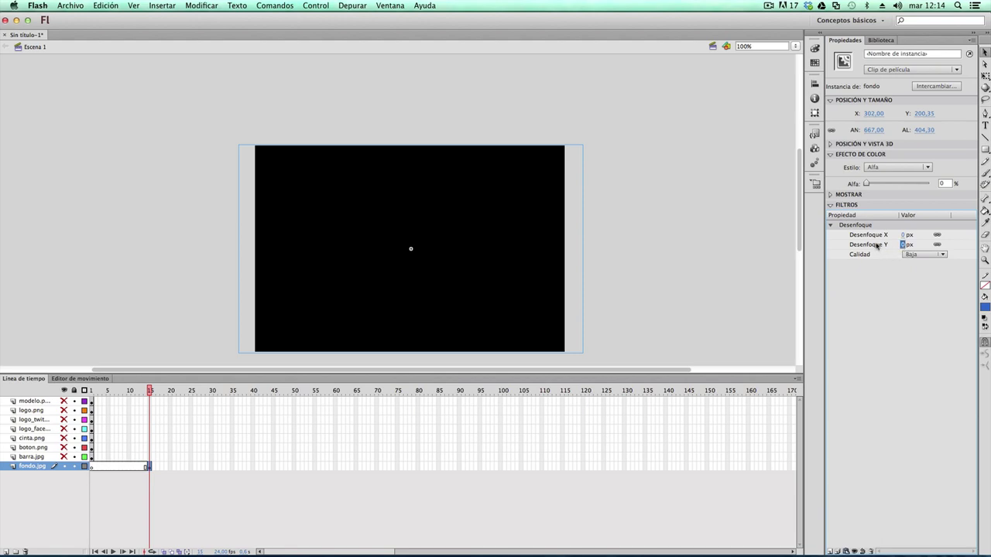
pyautogui.click(937, 245)
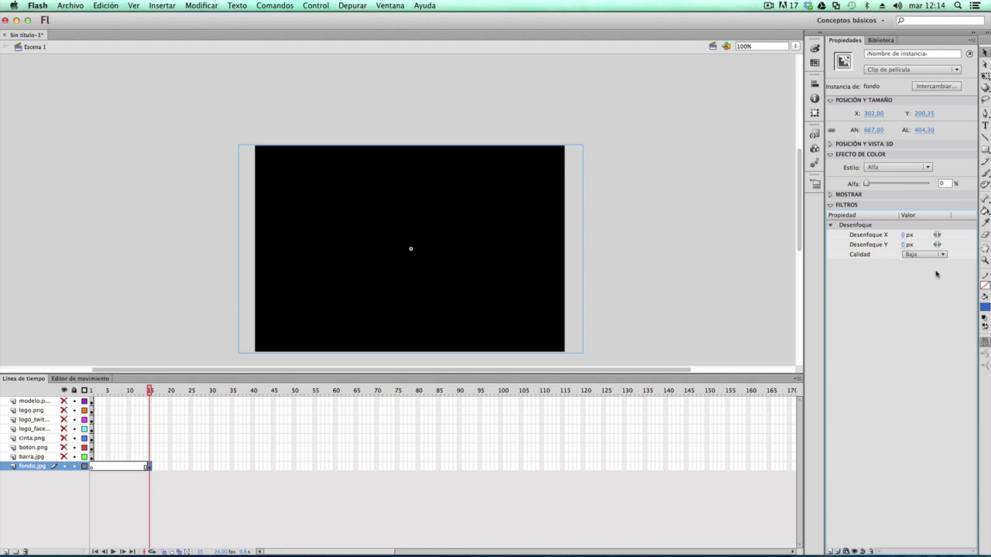
# Set the fondo clip's Desenfoque X to 255 px and the filter quality to Alta
pyautogui.click(905, 234)
pyautogui.write('159')
pyautogui.press('Return')
pyautogui.write('255')
pyautogui.press('Return')
pyautogui.click(932, 254)
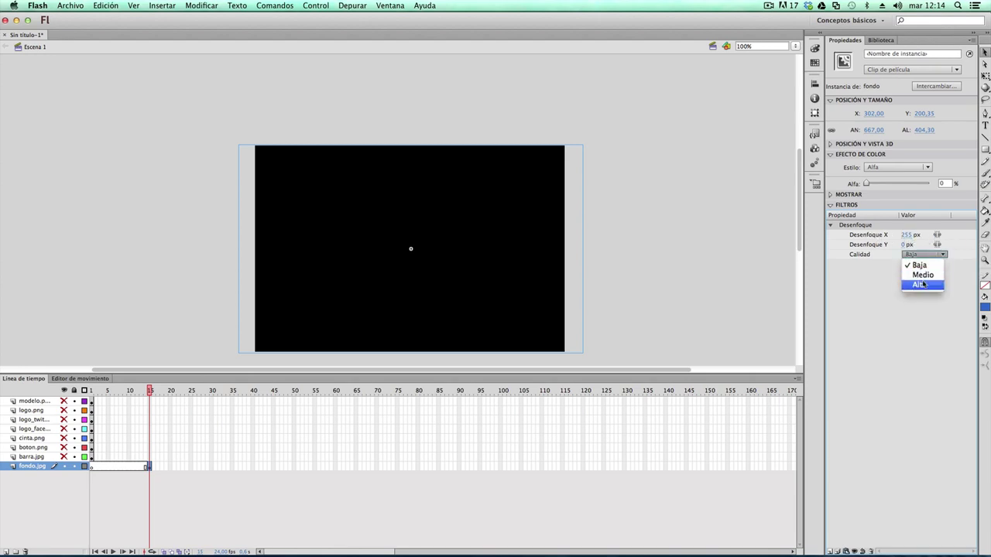
pyautogui.click(923, 285)
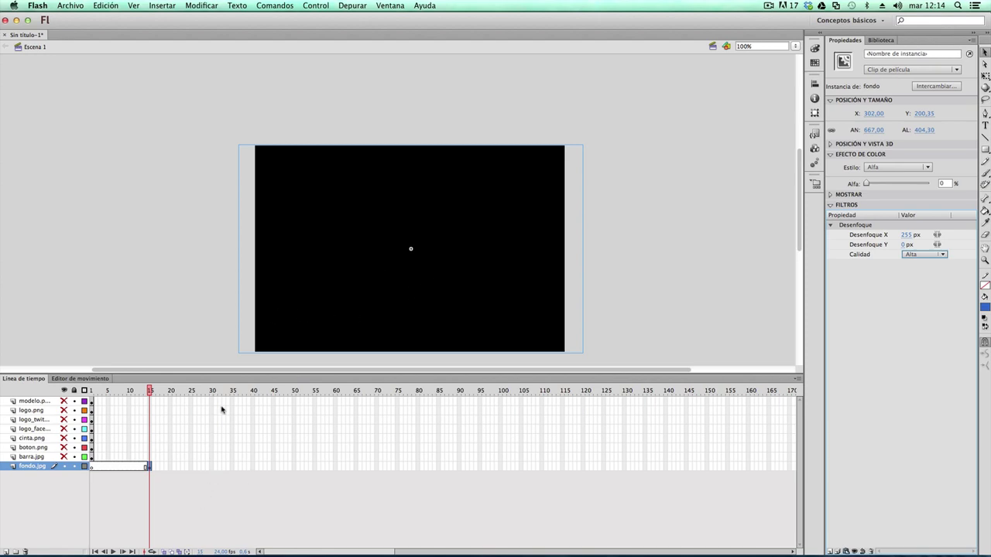
# Insert a keyframe at frame 50 of the fondo.jpg layer
pyautogui.click(293, 467)
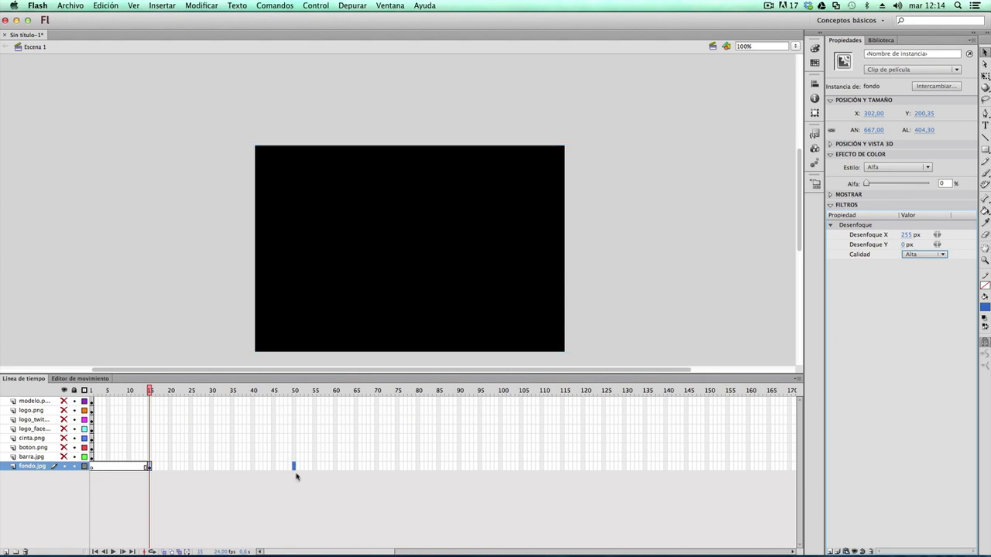
pyautogui.click(158, 6)
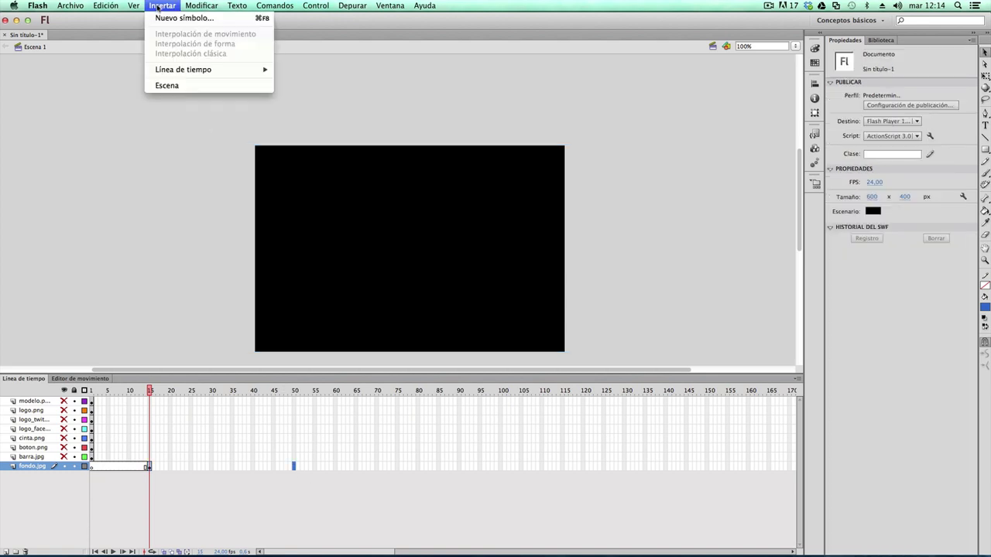
pyautogui.moveTo(213, 70)
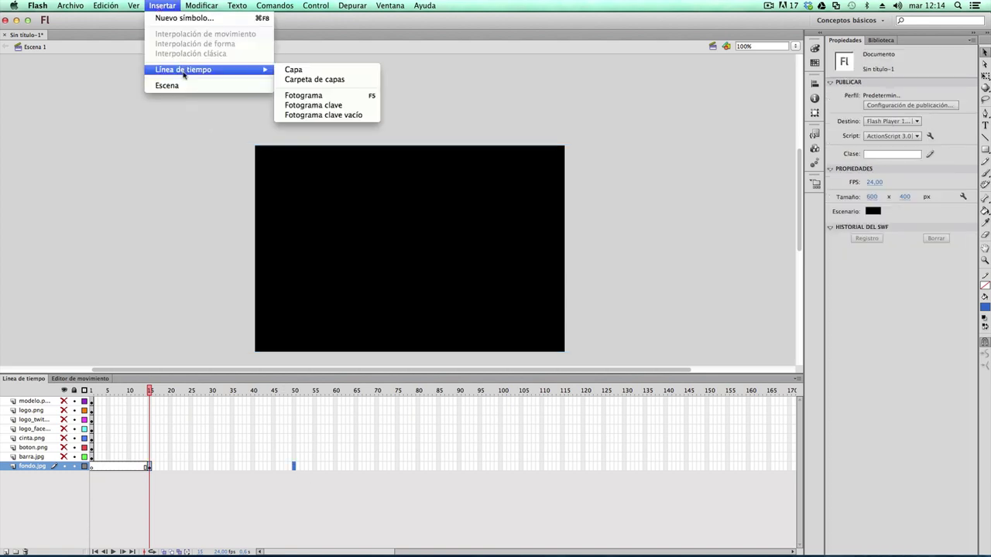
pyautogui.click(338, 110)
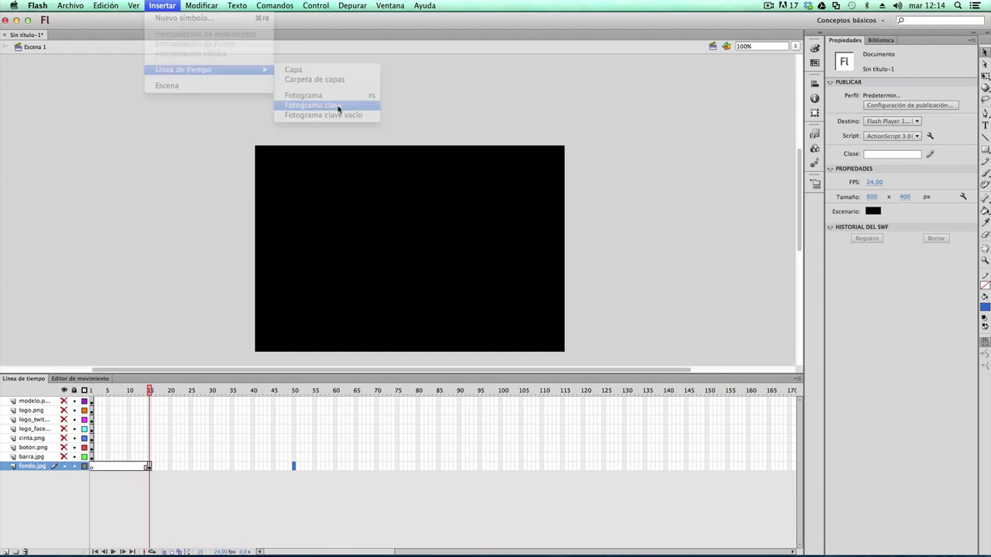
# Set the fondo clip's alpha to 100% and its Desenfoque X to 0 px at frame 50
pyautogui.click(247, 164)
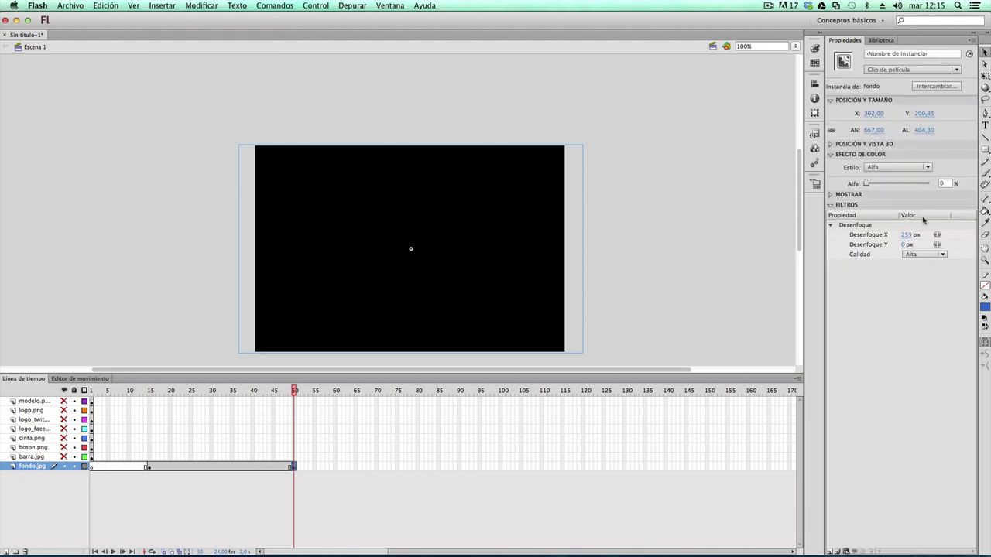
pyautogui.moveTo(867, 184); pyautogui.dragTo(938, 188)
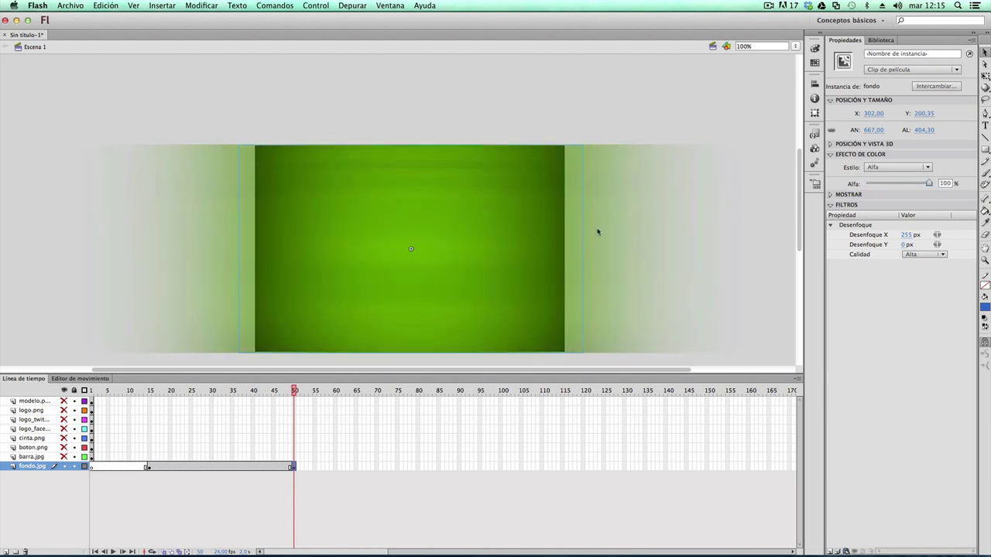
pyautogui.click(909, 234)
pyautogui.write('0')
pyautogui.press('Return')
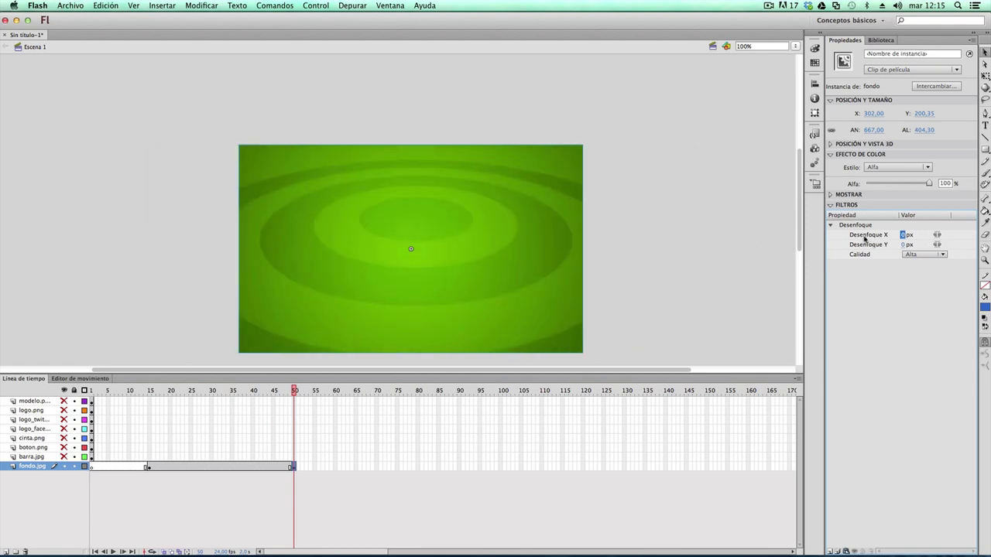
# Compare the fondo clip's alpha and blur settings at the frame 15 and frame 50 keyframes
pyautogui.click(148, 468)
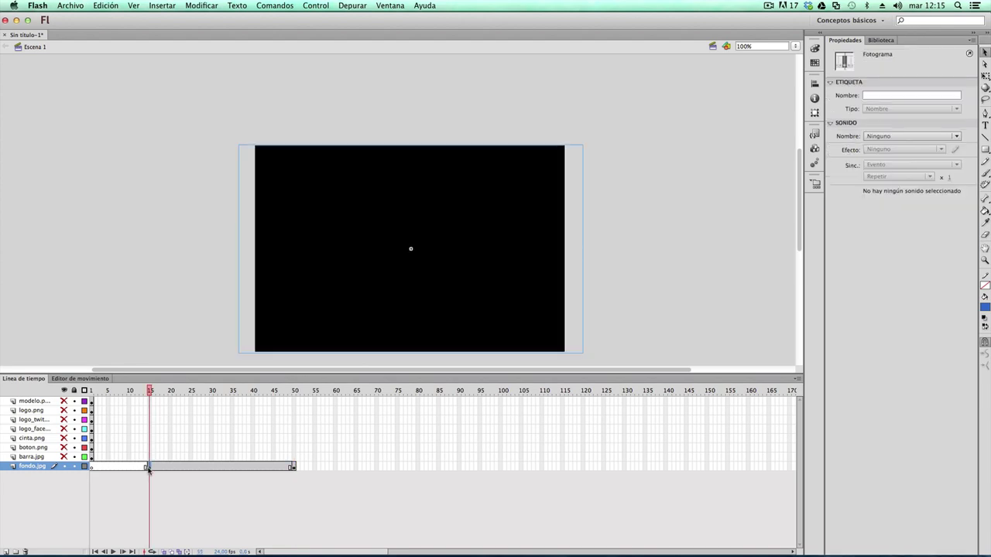
pyautogui.click(247, 280)
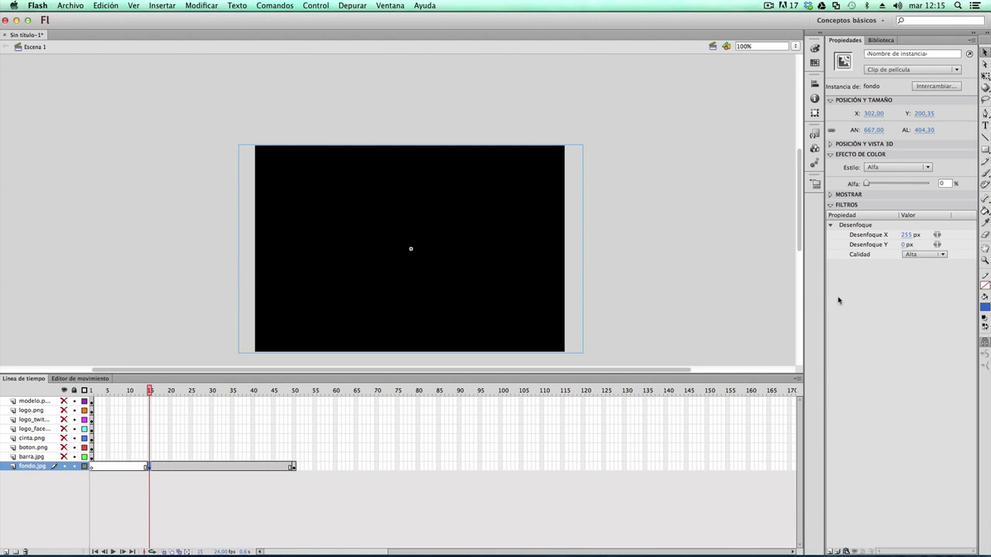
pyautogui.click(294, 467)
pyautogui.click(277, 301)
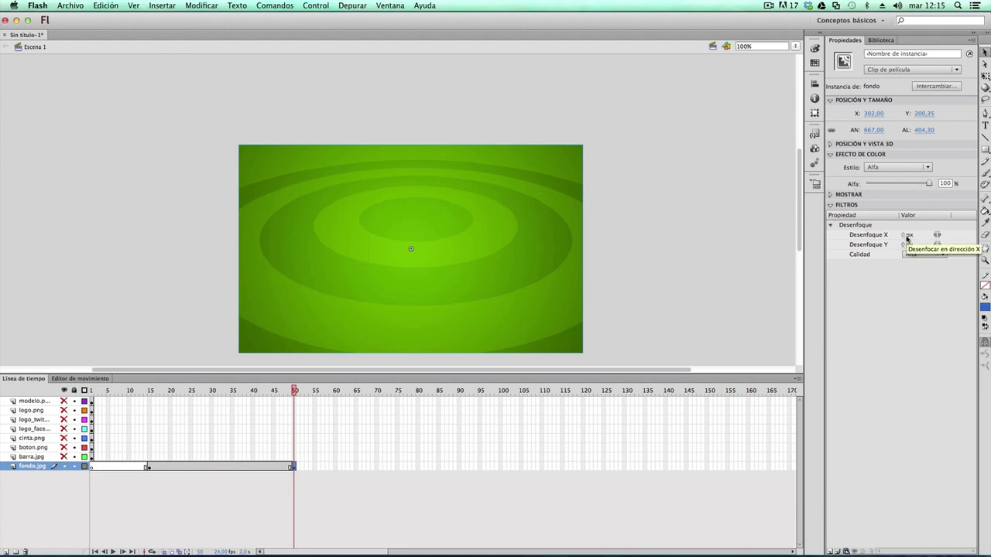
pyautogui.moveTo(295, 393); pyautogui.dragTo(150, 409)
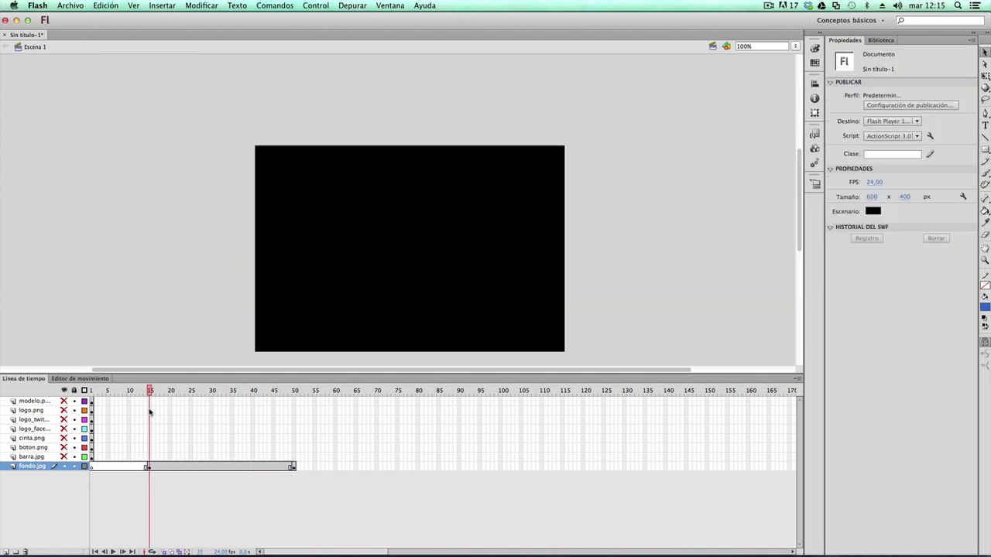
pyautogui.click(149, 467)
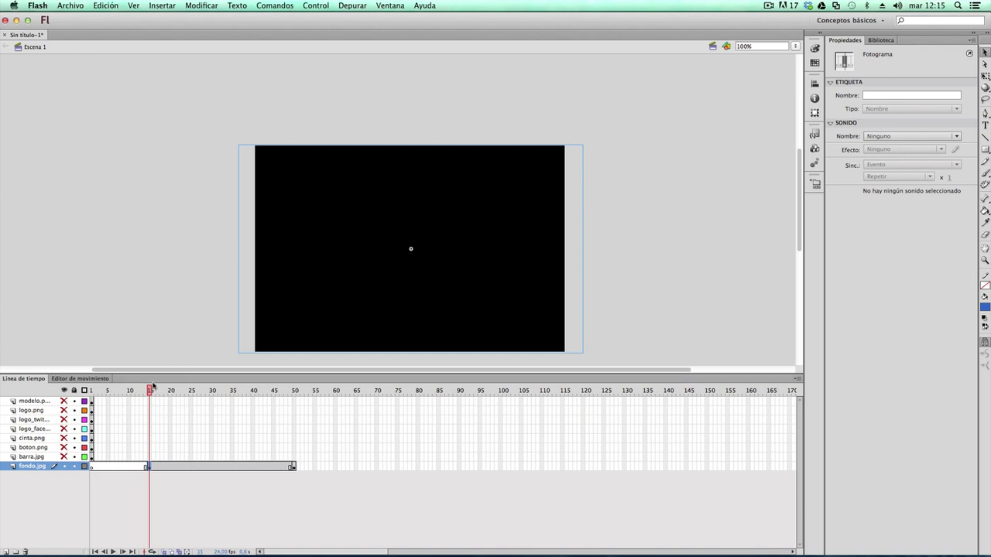
pyautogui.moveTo(153, 385); pyautogui.dragTo(295, 413)
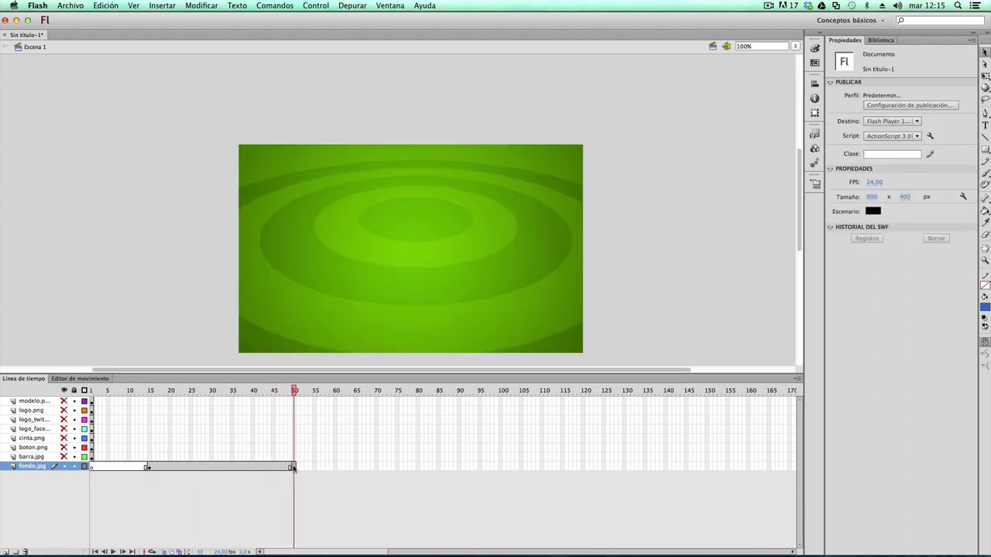
pyautogui.click(294, 468)
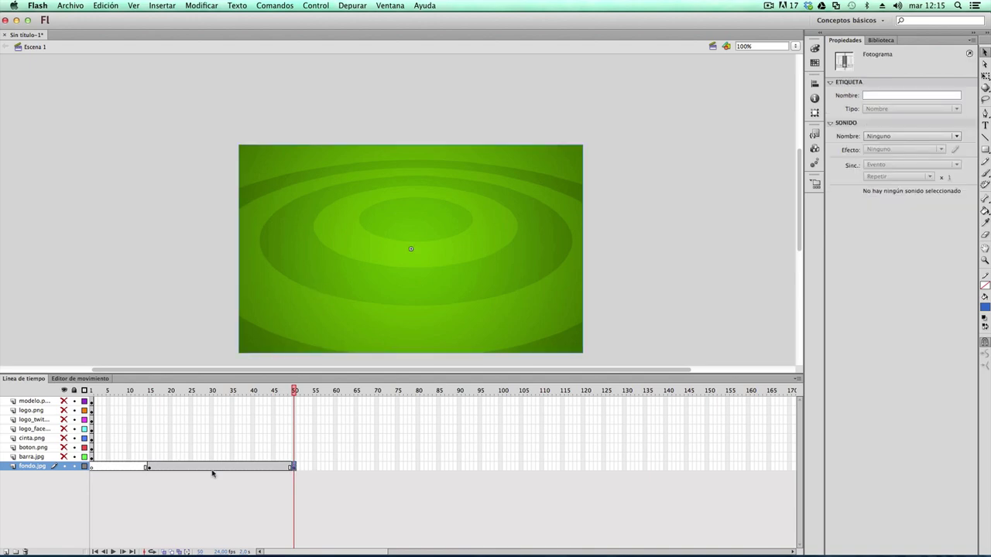
# Create a classic tween on the fondo.jpg layer starting from the keyframe at frame 15
pyautogui.moveTo(294, 391); pyautogui.dragTo(150, 416)
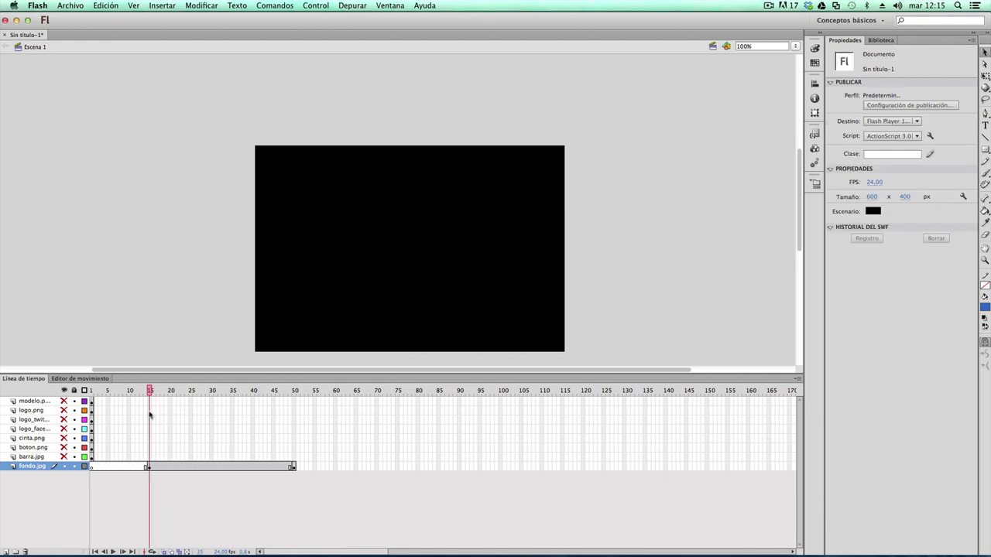
pyautogui.click(150, 467)
pyautogui.rightClick(149, 467)
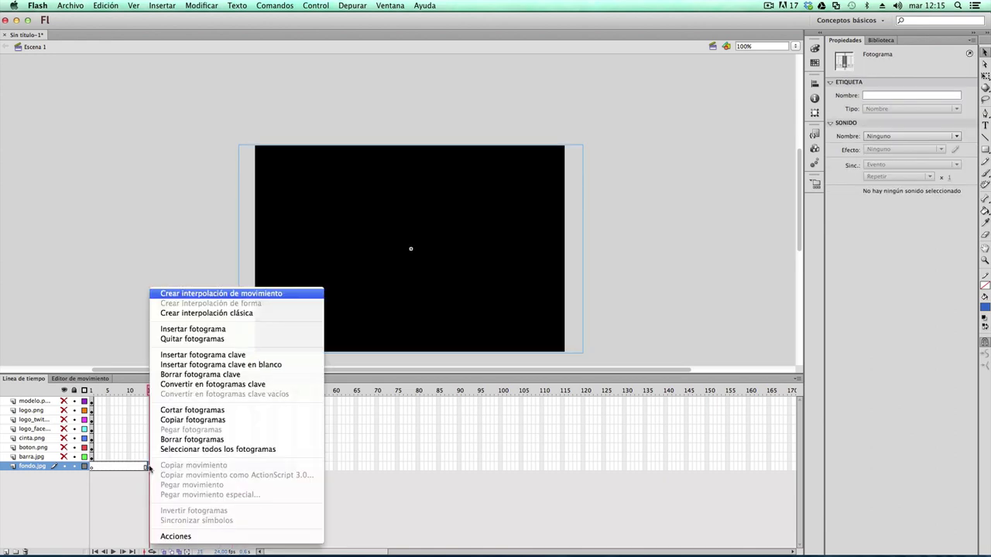
pyautogui.click(193, 313)
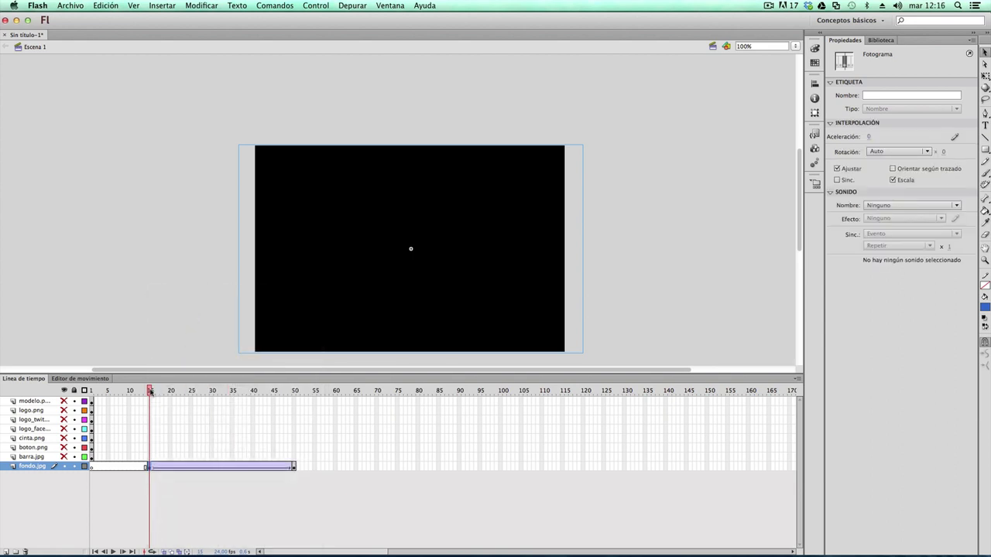
# Play the background fade-in on the timeline and test the movie in a preview window
pyautogui.moveTo(151, 392); pyautogui.dragTo(145, 419)
pyautogui.press('Return')
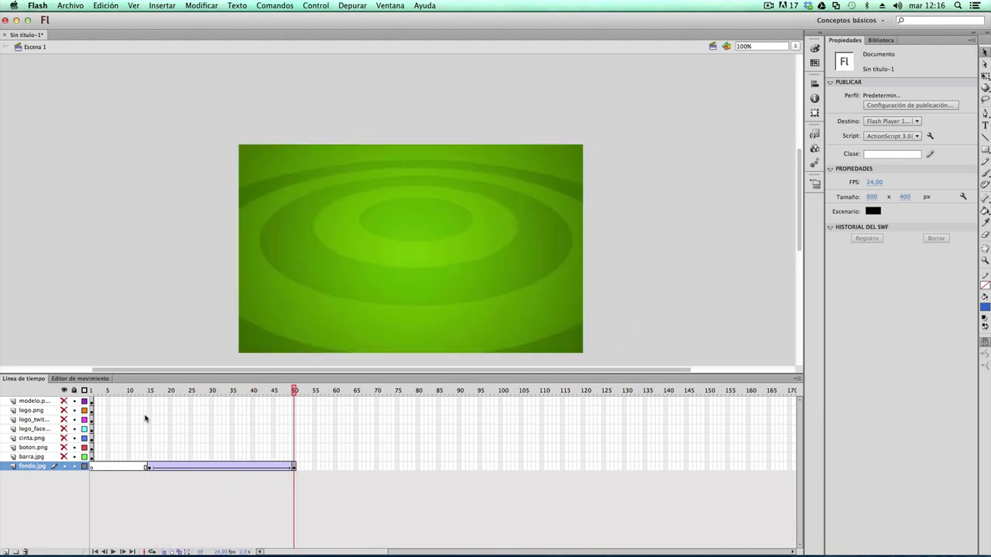
pyautogui.moveTo(295, 393)
pyautogui.mouseDown()
pyautogui.moveTo(147, 401)
pyautogui.moveTo(296, 412)
pyautogui.mouseUp()
pyautogui.click(316, 6)
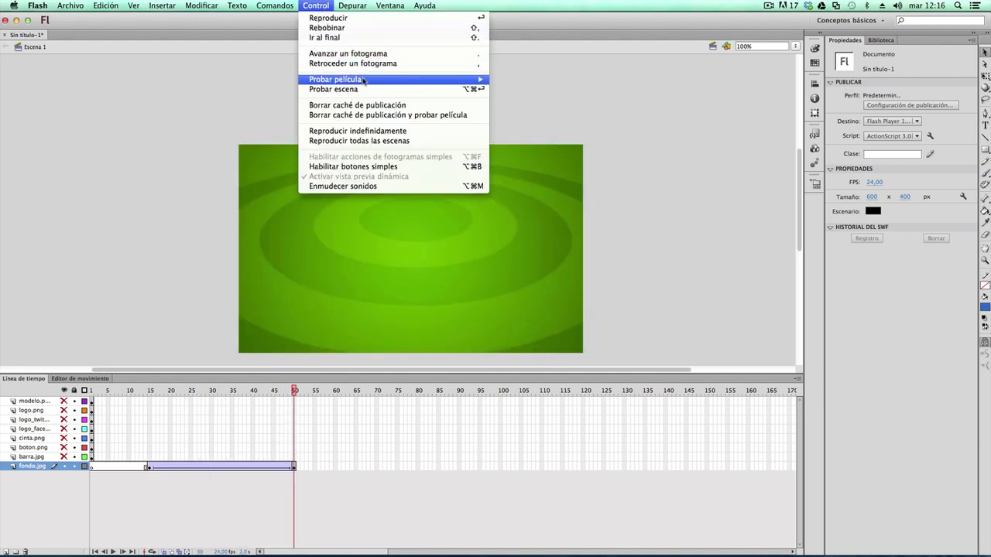
pyautogui.moveTo(363, 82)
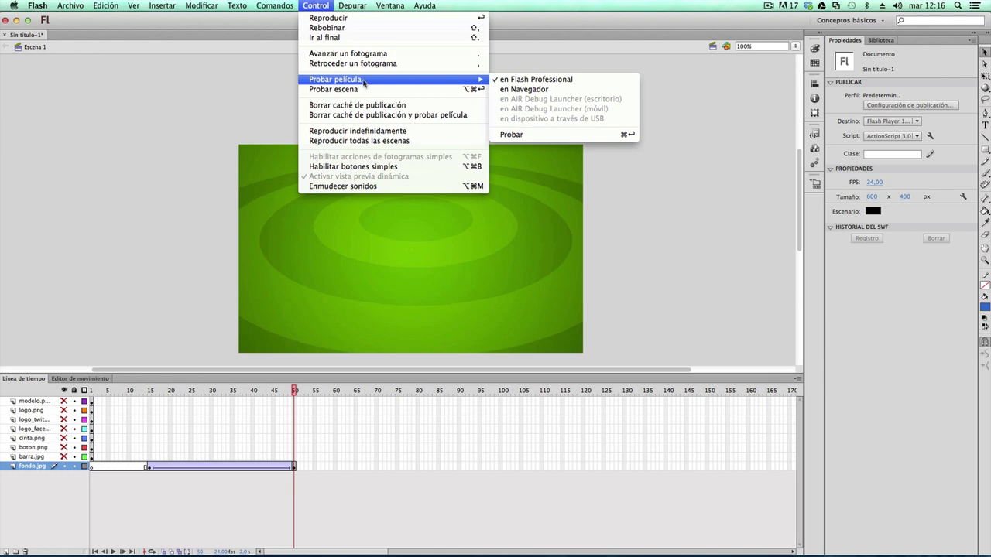
pyautogui.click(518, 137)
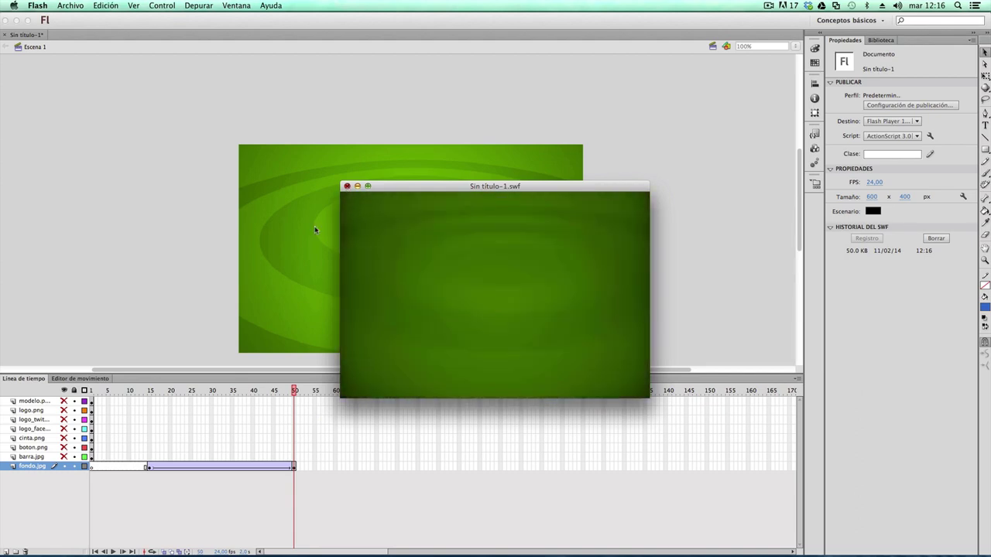
pyautogui.click(314, 226)
# Return to frame 1 and make the barra.jpg layer visible
pyautogui.moveTo(294, 390); pyautogui.dragTo(91, 392)
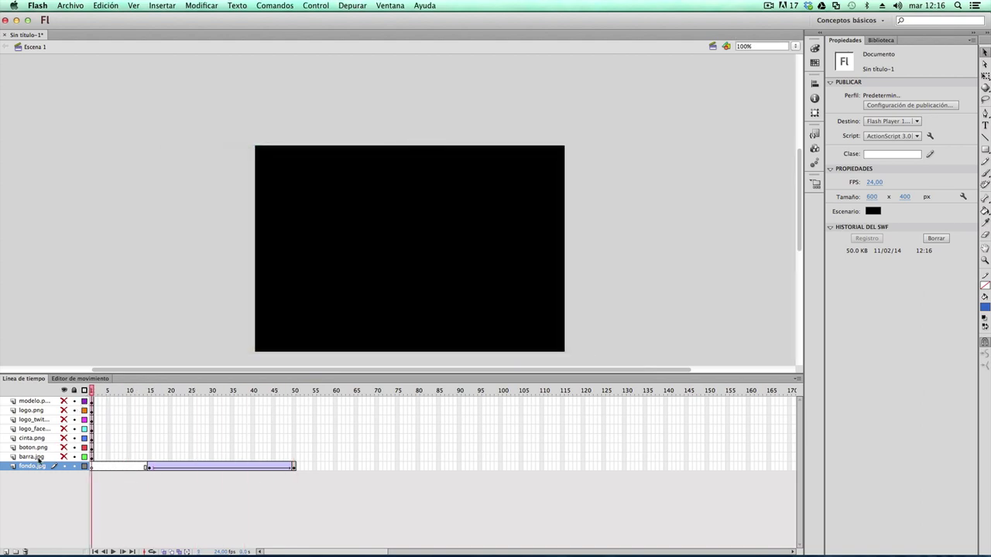
pyautogui.click(65, 456)
pyautogui.click(65, 456)
pyautogui.click(65, 457)
pyautogui.click(65, 456)
pyautogui.click(64, 457)
pyautogui.click(64, 456)
pyautogui.click(65, 457)
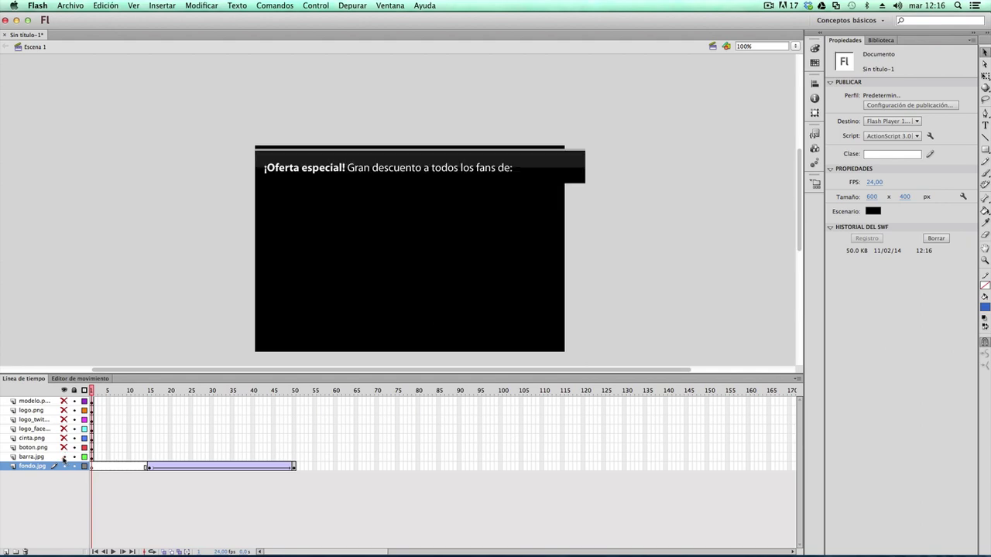
# Select the bar image on the barra.jpg layer at frame 1
pyautogui.click(38, 456)
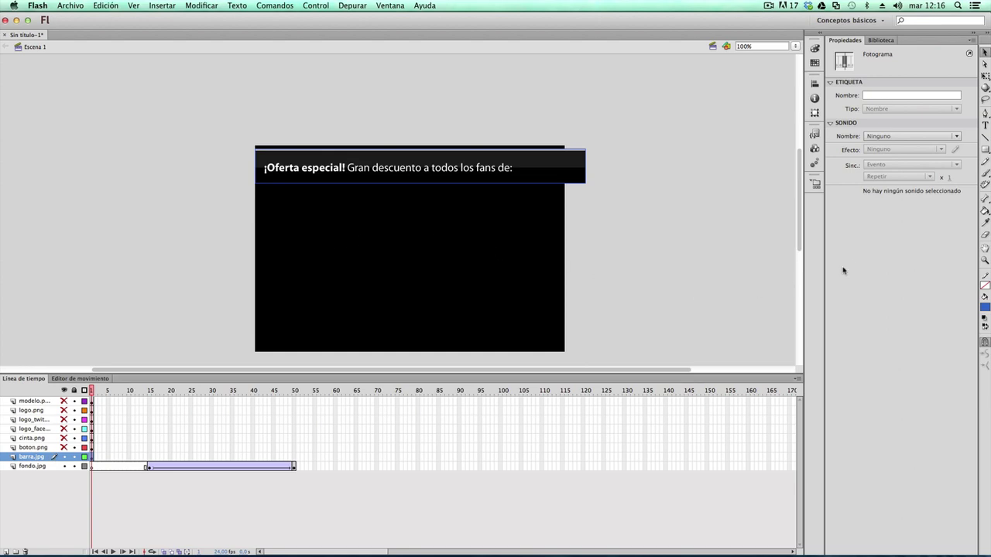
pyautogui.moveTo(798, 237); pyautogui.dragTo(799, 258)
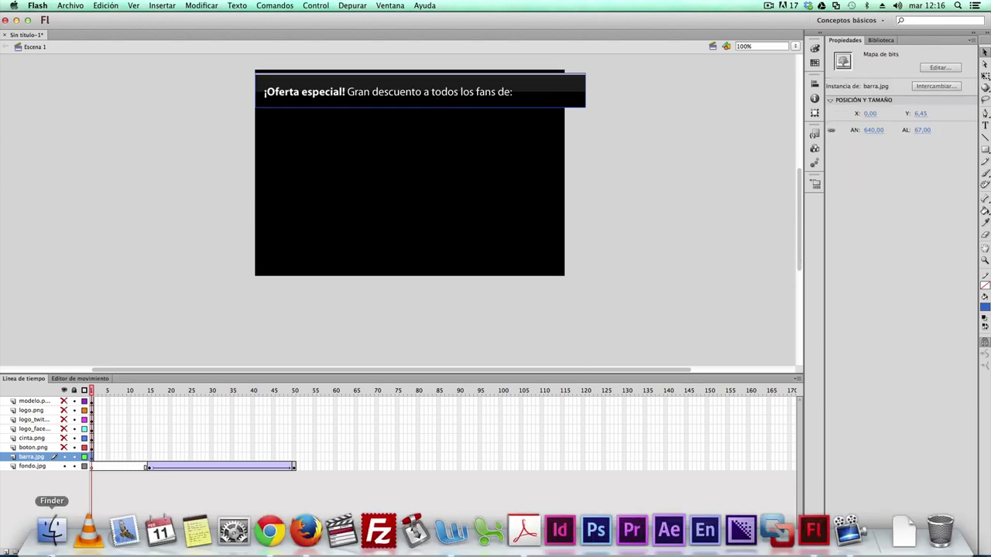
# Switch to Finder and open banner.swf from the banner folder on WP_LOCAL to view the reference banner
pyautogui.click(52, 535)
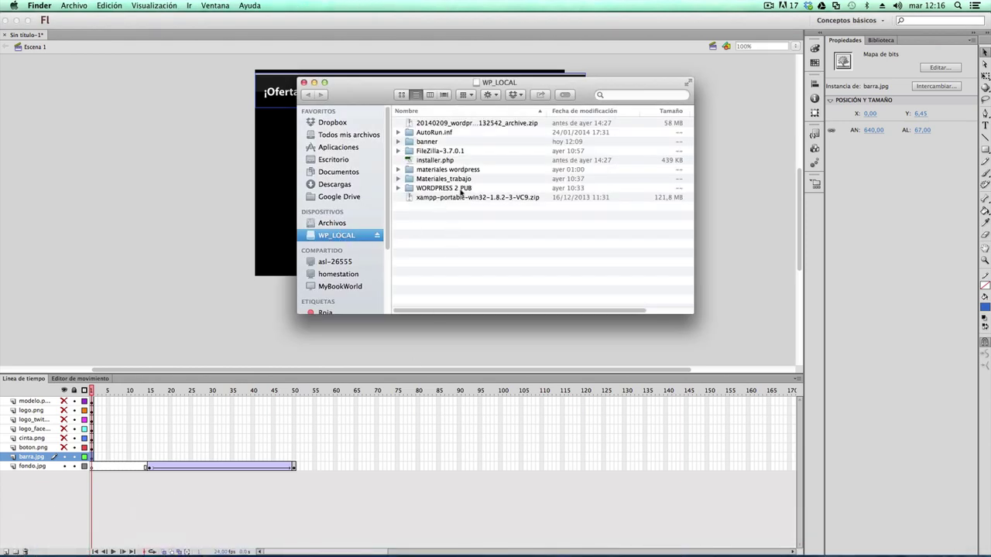
pyautogui.doubleClick(430, 144)
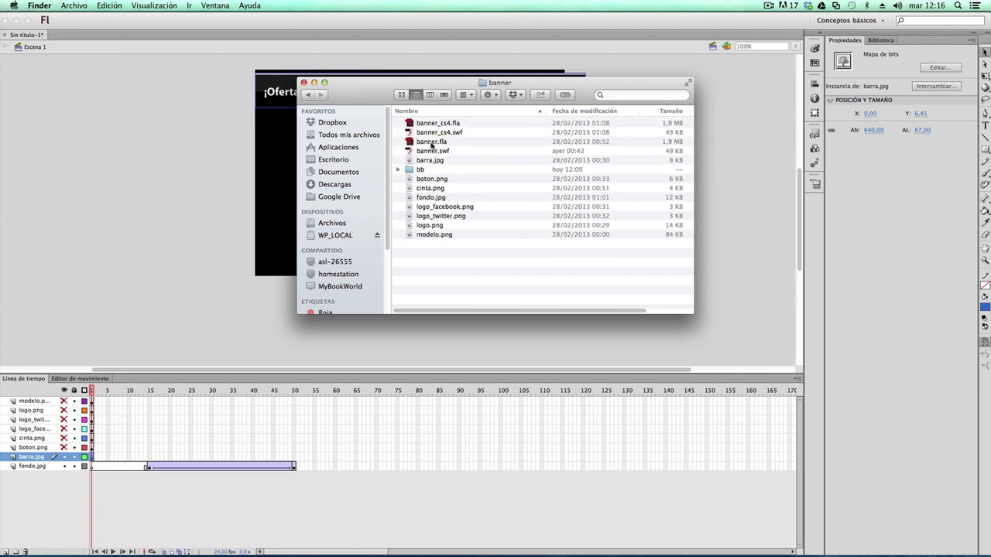
pyautogui.click(441, 155)
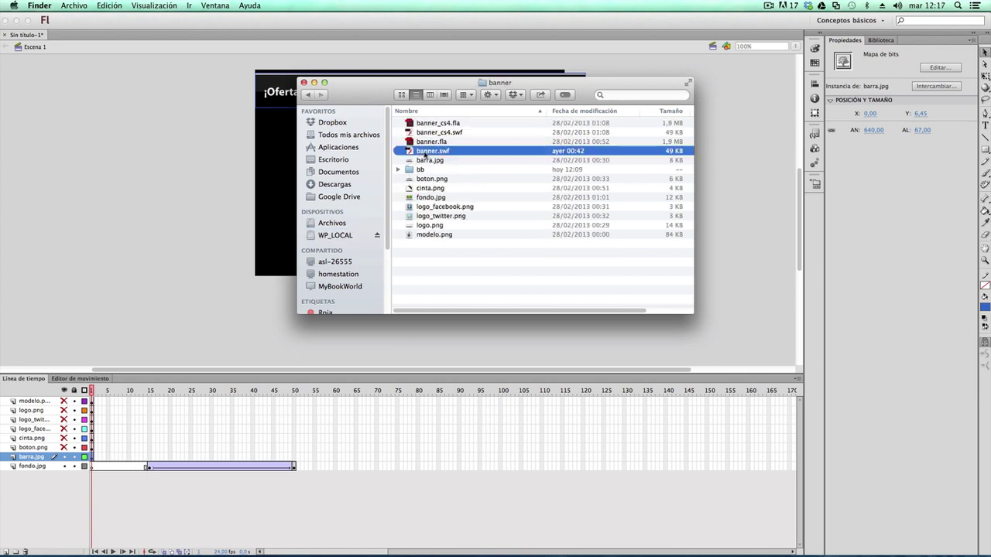
pyautogui.doubleClick(436, 154)
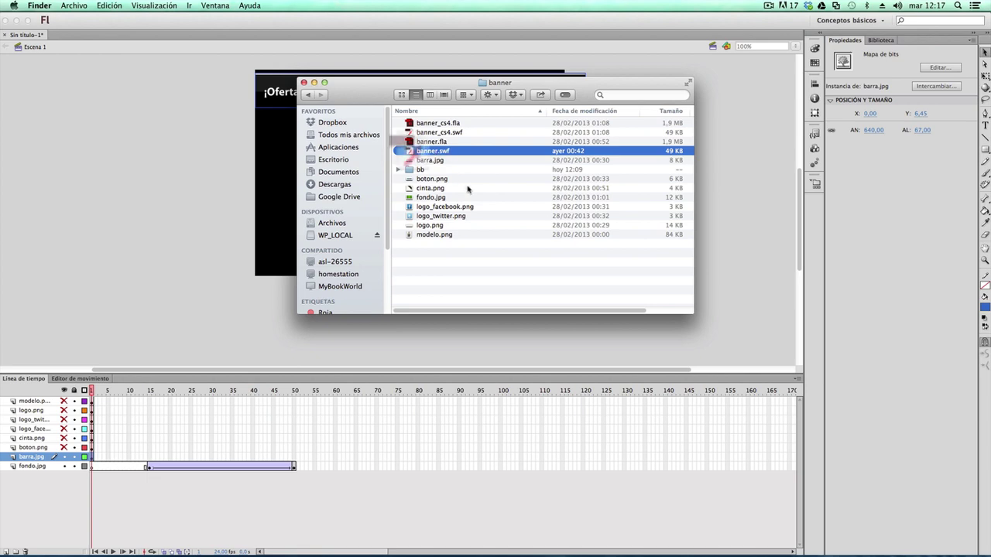